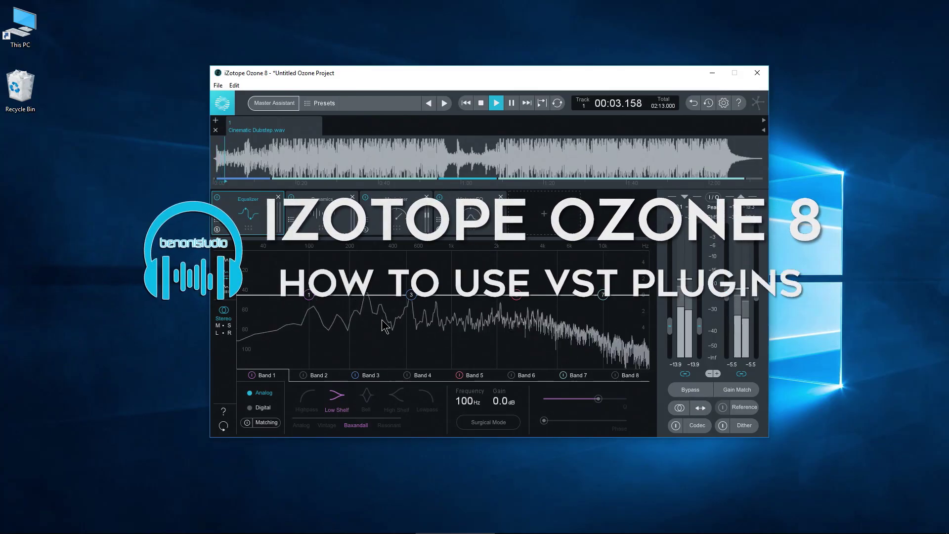
# Add a Dynamic EQ module to the mastering chain.
pyautogui.click(543, 215)
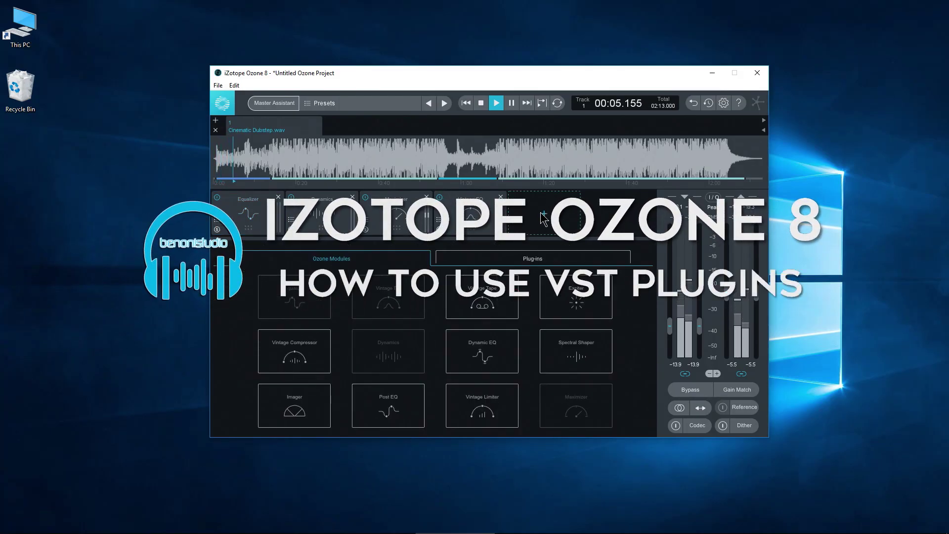
pyautogui.click(477, 346)
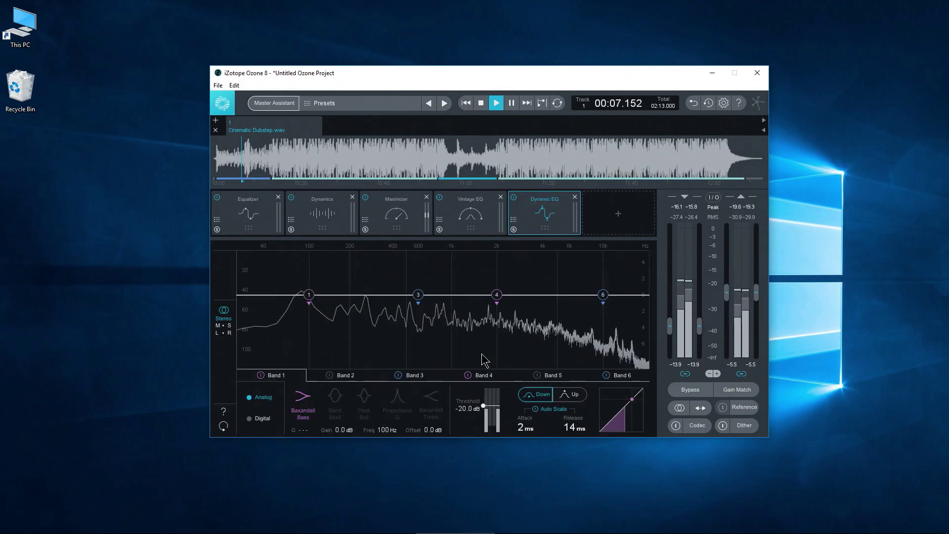
pyautogui.click(609, 222)
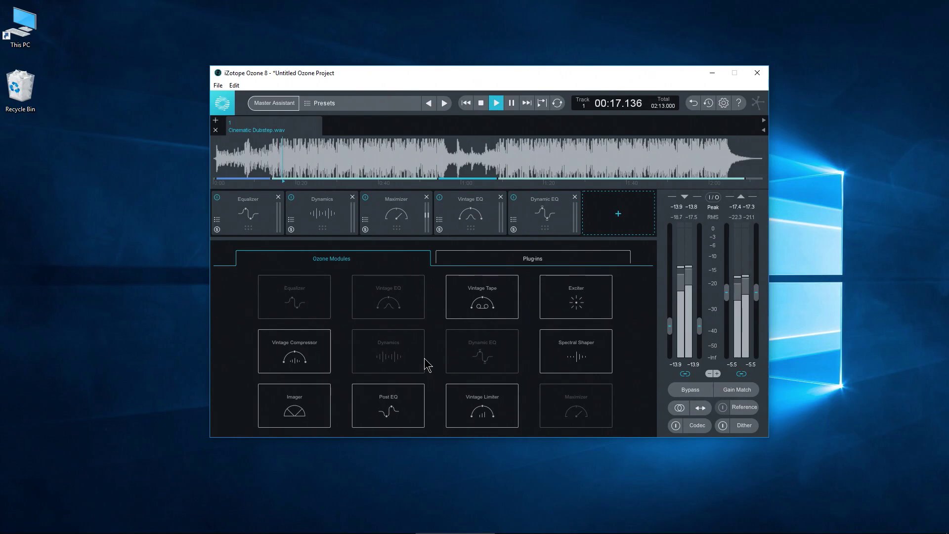
# Stop playback at 00:00.000, remove the Dynamic EQ module, and show the Equalizer settings.
pyautogui.click(481, 103)
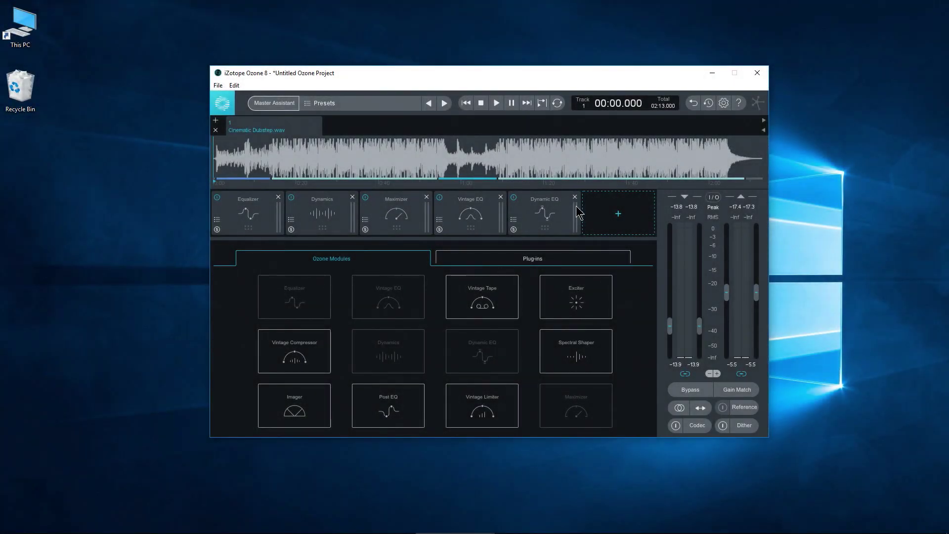
pyautogui.click(575, 197)
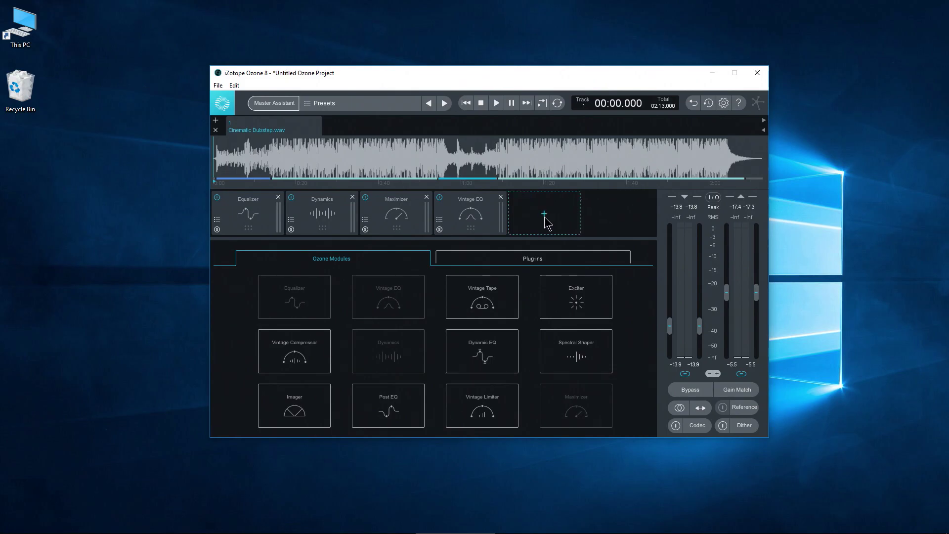
pyautogui.click(262, 228)
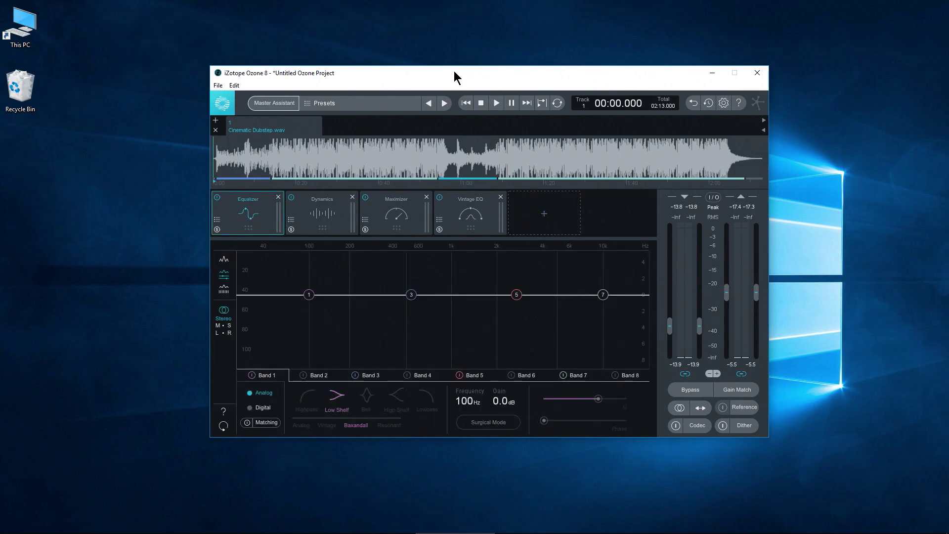
pyautogui.moveTo(454, 71); pyautogui.dragTo(449, 66)
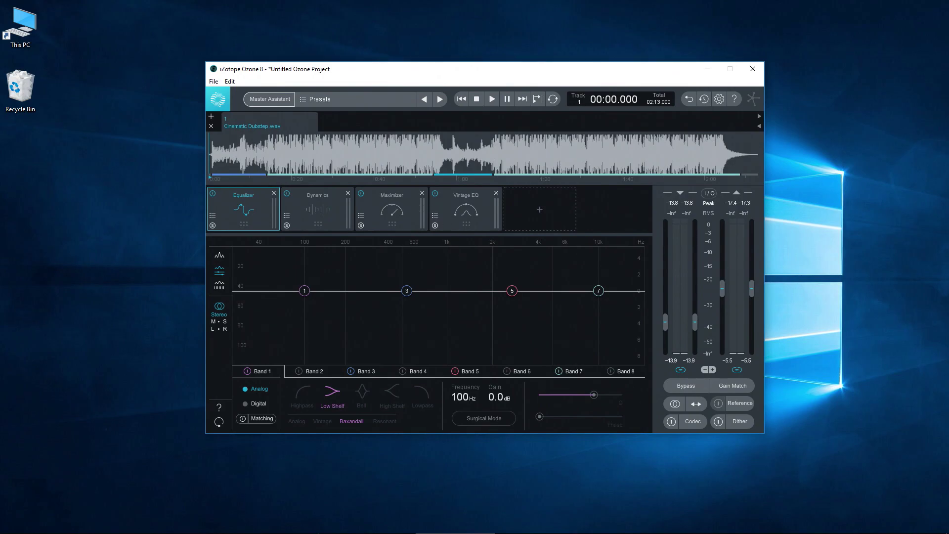
# In the Pro Tools Ozone insert, open the module choices and view the Maximizer settings.
pyautogui.click(308, 522)
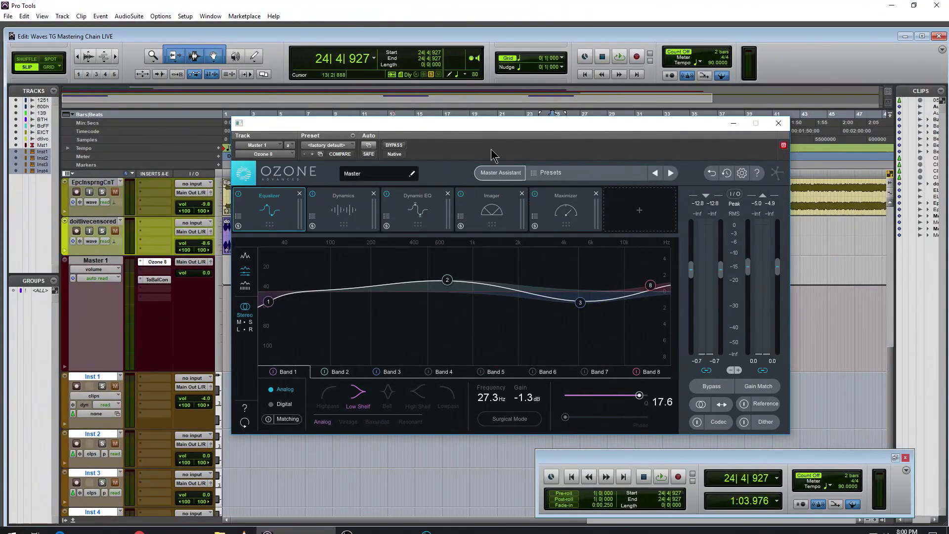
pyautogui.moveTo(504, 121); pyautogui.dragTo(482, 122)
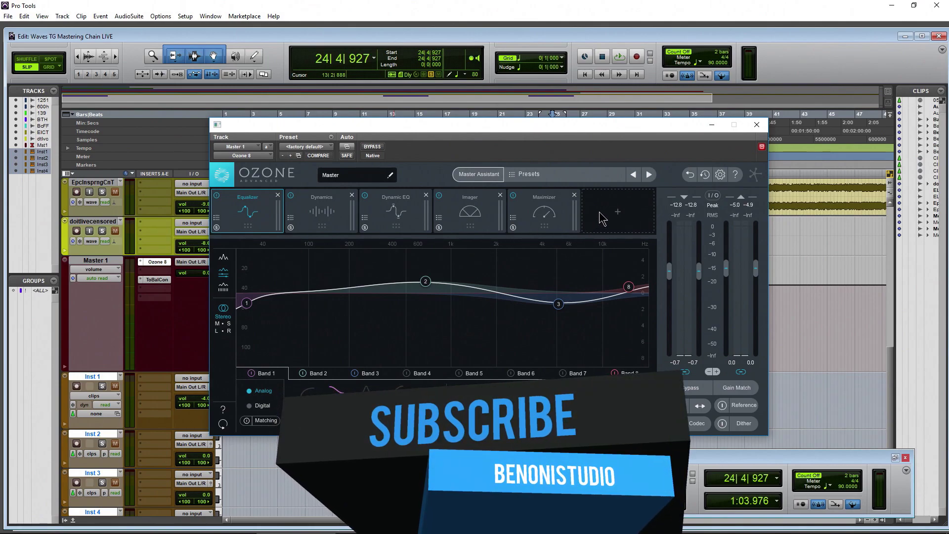
pyautogui.click(617, 217)
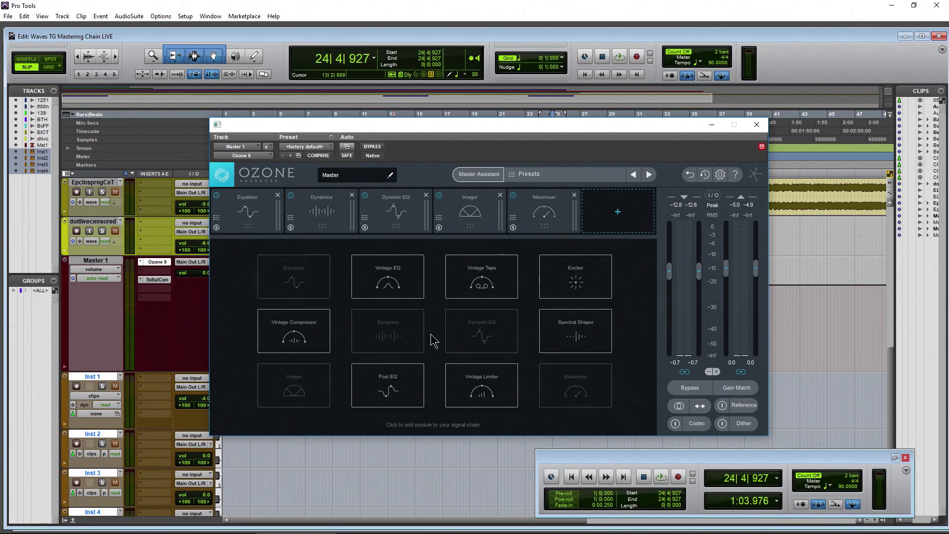
pyautogui.click(544, 212)
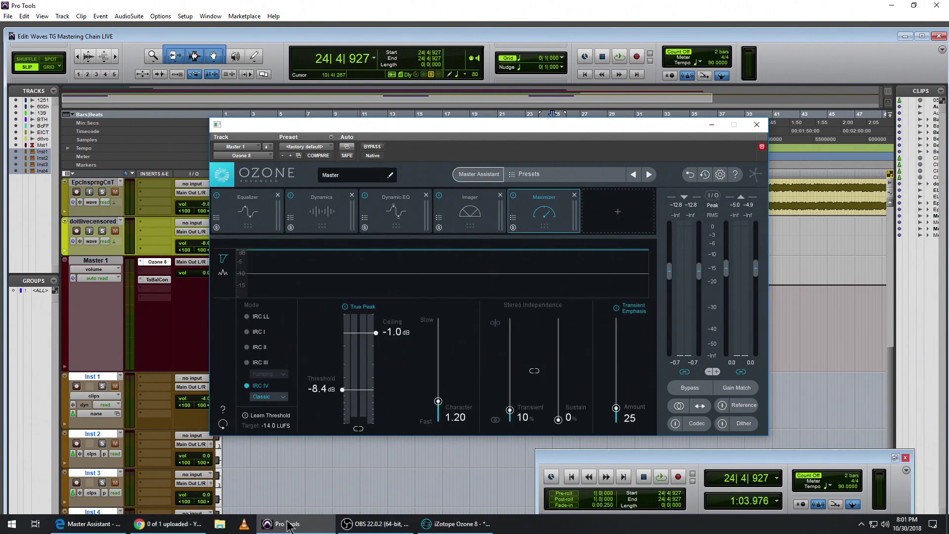
# Bring standalone Ozone forward with its module choices showing, and minimize Pro Tools.
pyautogui.click(442, 525)
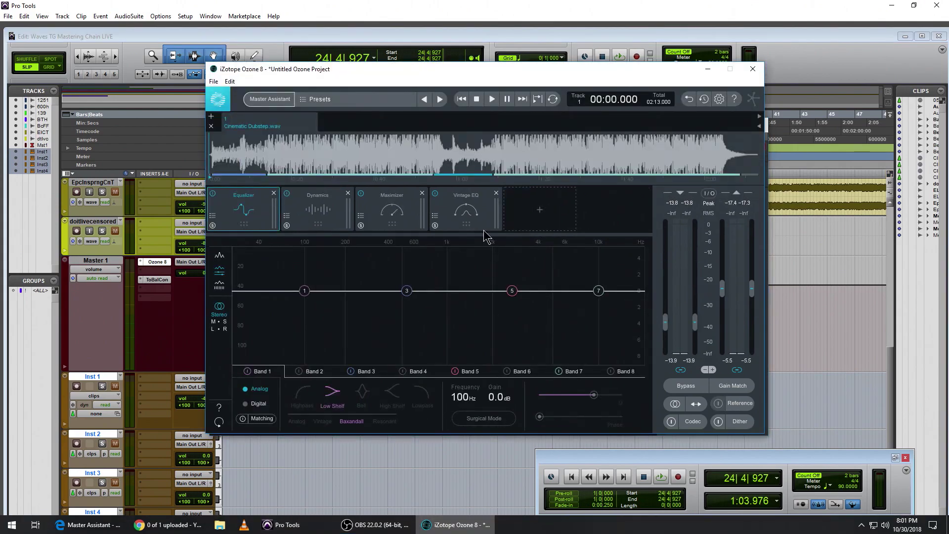
pyautogui.click(532, 204)
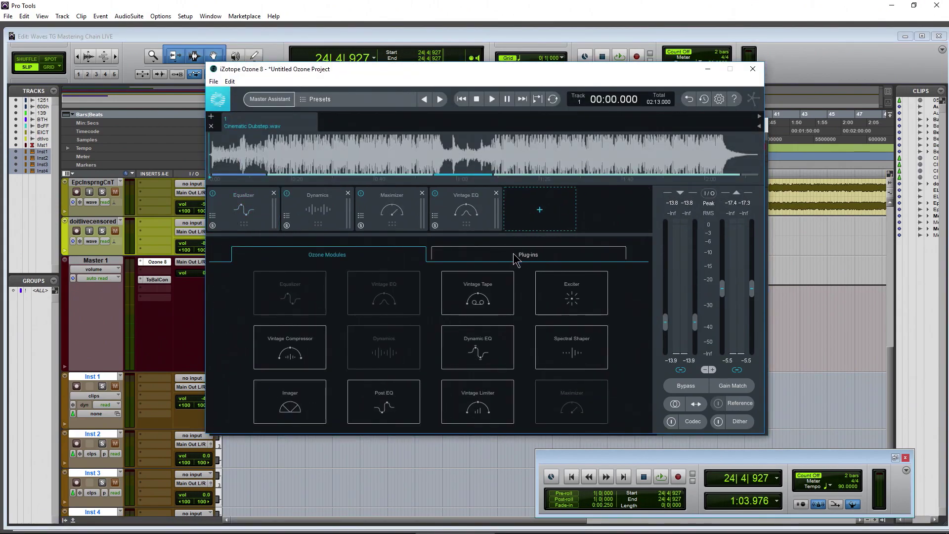
pyautogui.click(891, 5)
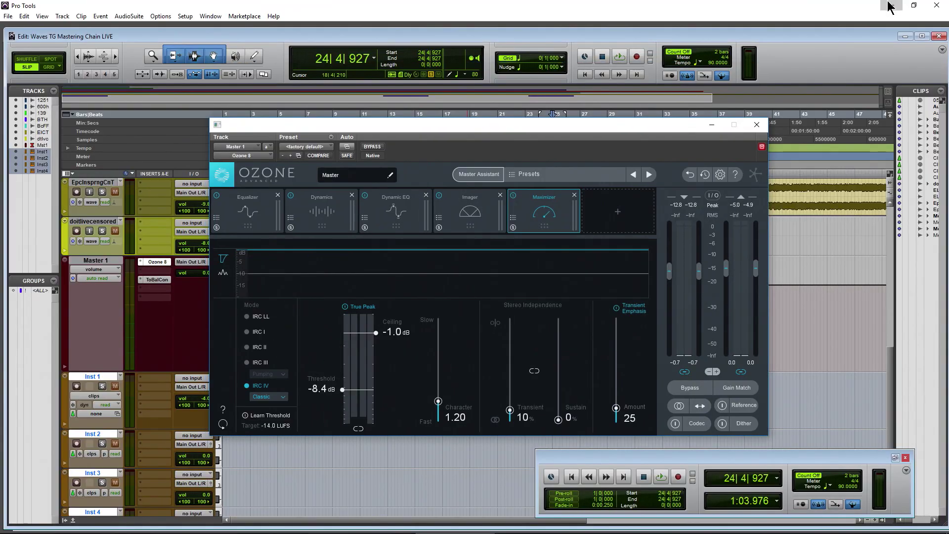
# Show Ozone's Plug-ins list, which has empty Manufacturer and Plug-in columns.
pyautogui.moveTo(493, 76); pyautogui.dragTo(491, 78)
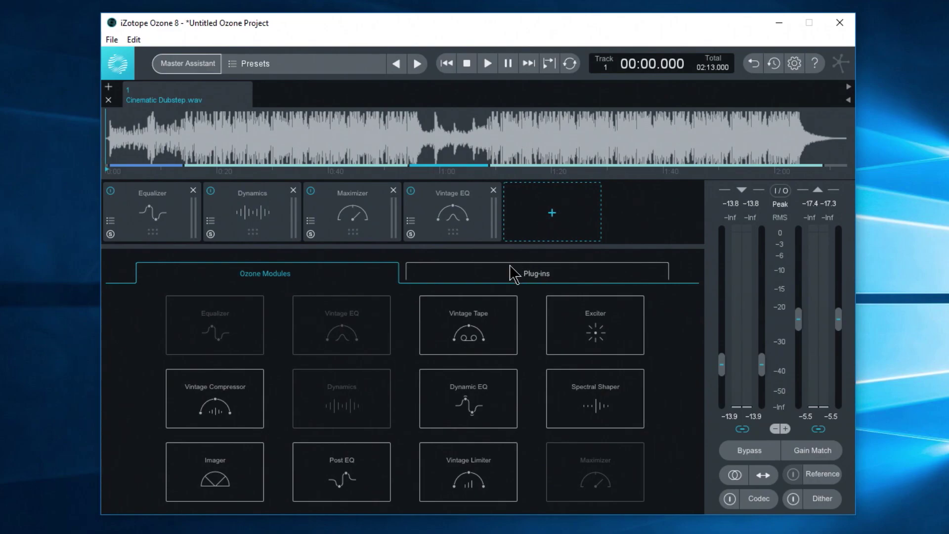
pyautogui.click(510, 286)
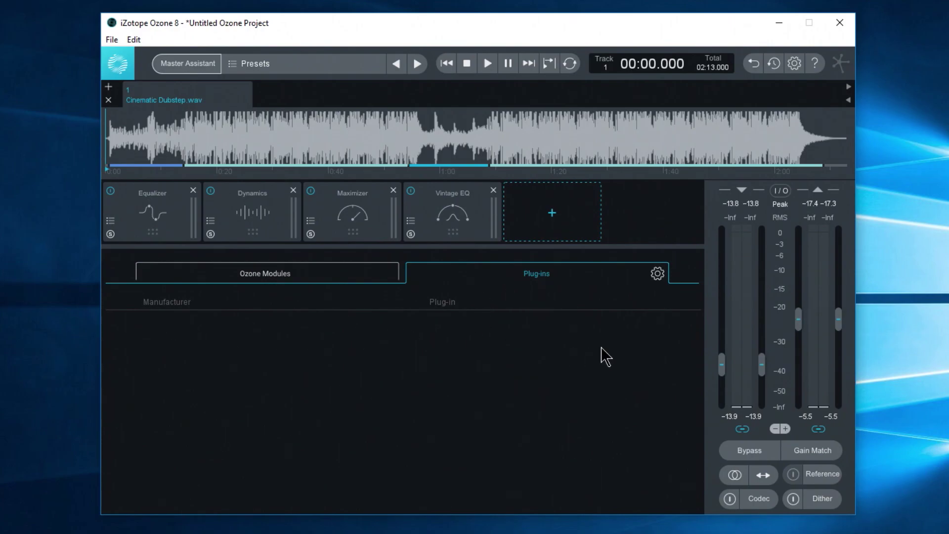
# Open the Plug-in options and rescan for VST plug-ins.
pyautogui.click(657, 274)
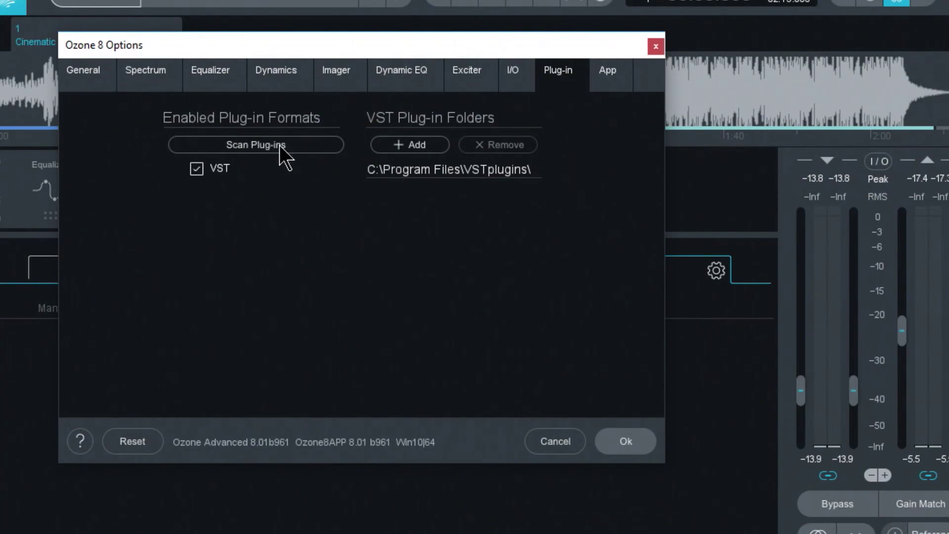
pyautogui.click(282, 146)
# Browse to and select C:\Program Files\Steinberg\VstPlugins as a new VST folder.
pyautogui.click(392, 145)
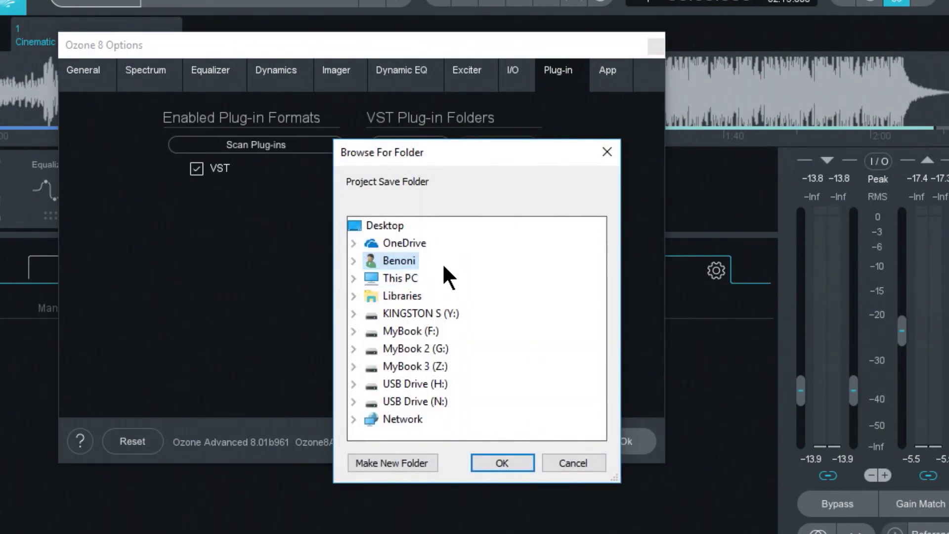
pyautogui.click(354, 277)
pyautogui.scroll(-2, 467, 333)
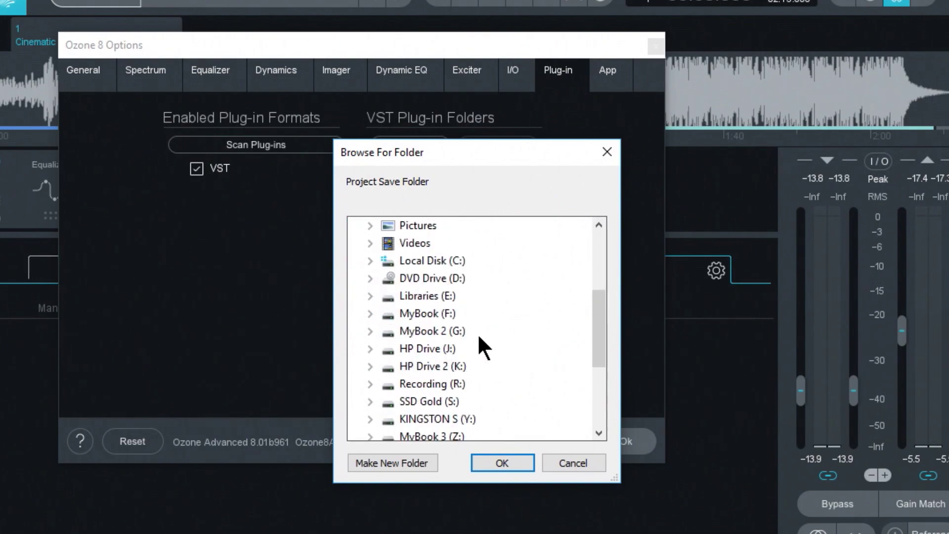
pyautogui.doubleClick(431, 261)
pyautogui.scroll(-5, 496, 339)
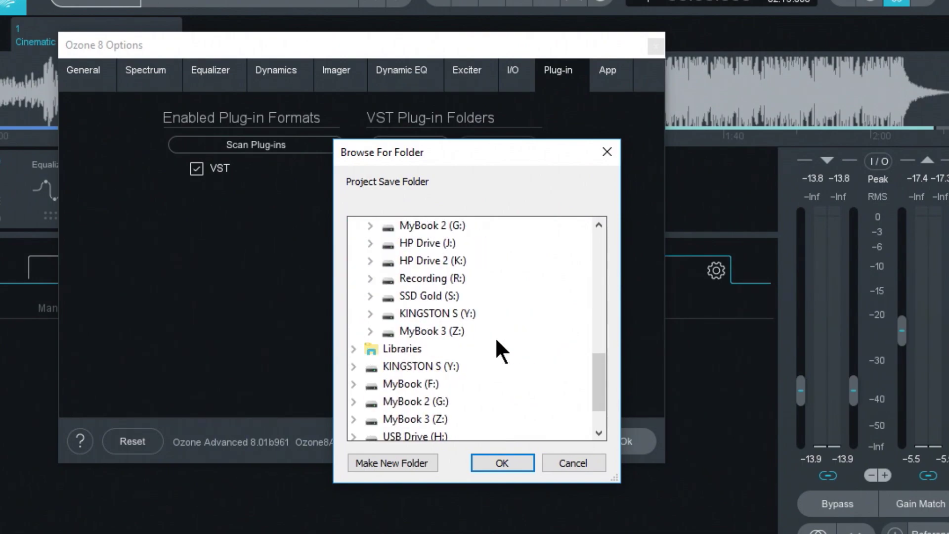
pyautogui.scroll(3, 496, 339)
pyautogui.scroll(1, 495, 337)
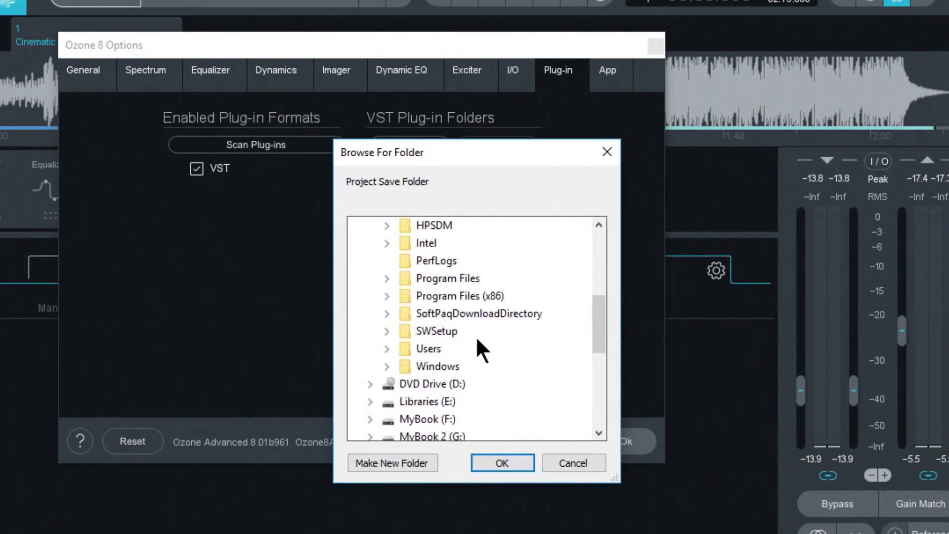
pyautogui.doubleClick(427, 275)
pyautogui.scroll(-12, 450, 307)
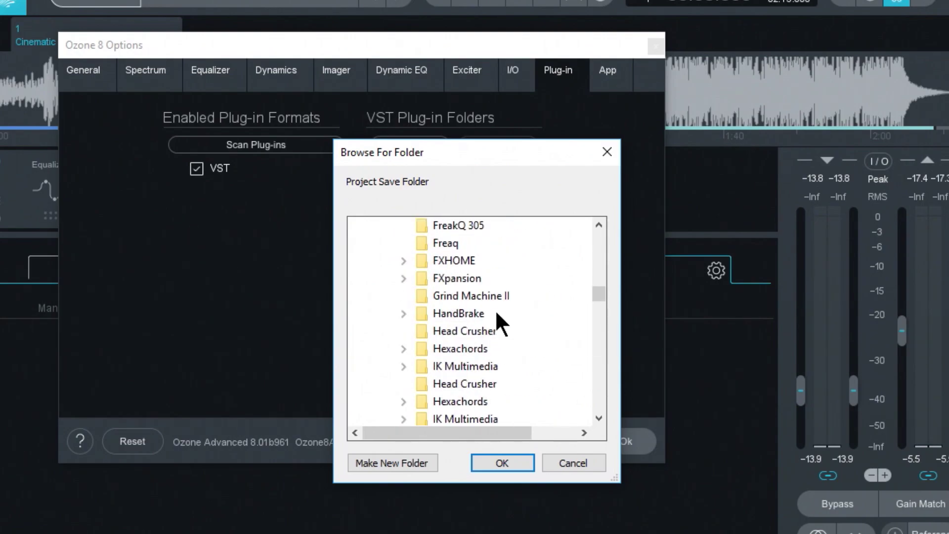
pyautogui.scroll(-12, 496, 317)
pyautogui.doubleClick(487, 317)
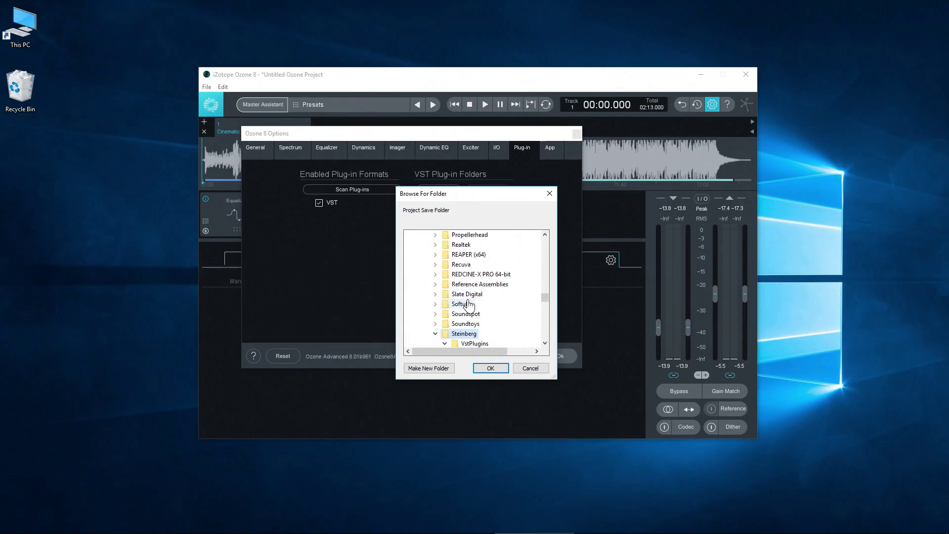
pyautogui.scroll(-1, 484, 288)
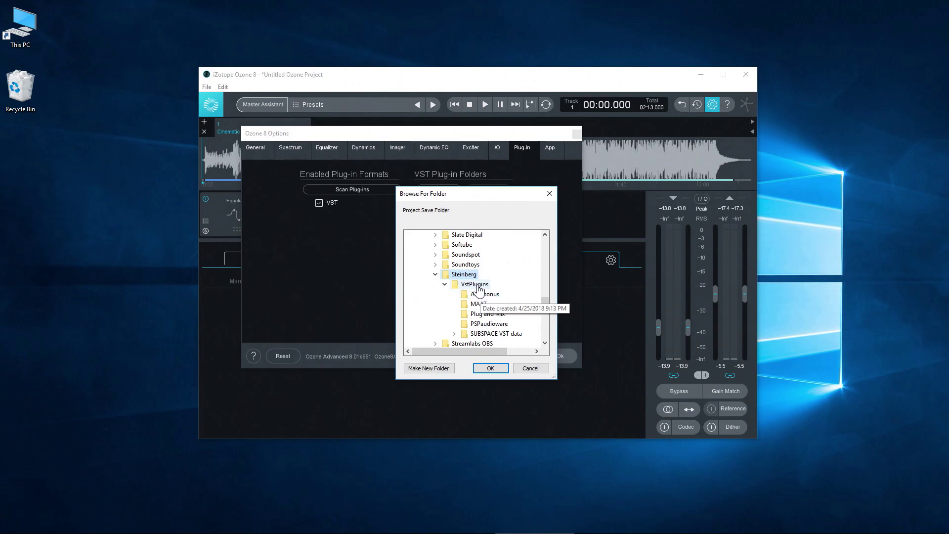
pyautogui.click(478, 286)
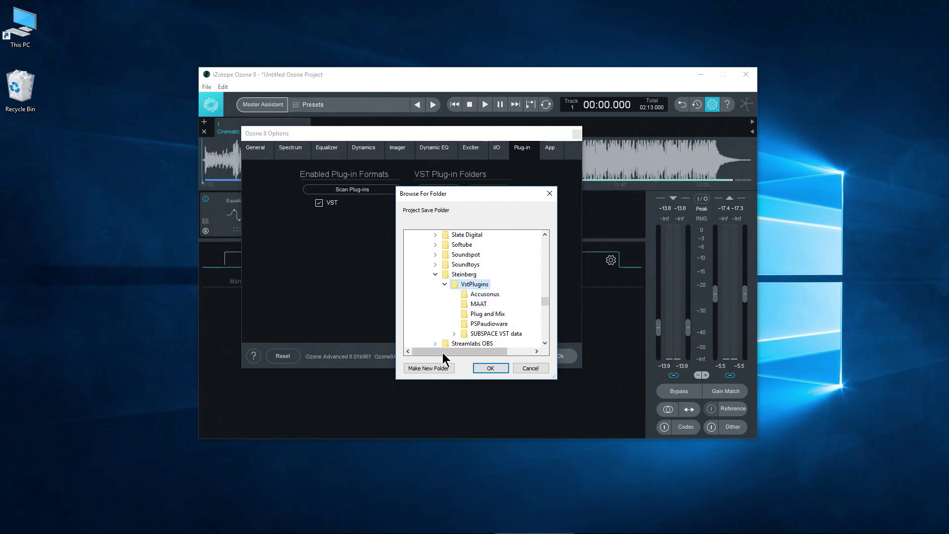
# Add the Steinberg VstPlugins folder to the VST folder list and scan for plug-ins.
pyautogui.click(489, 368)
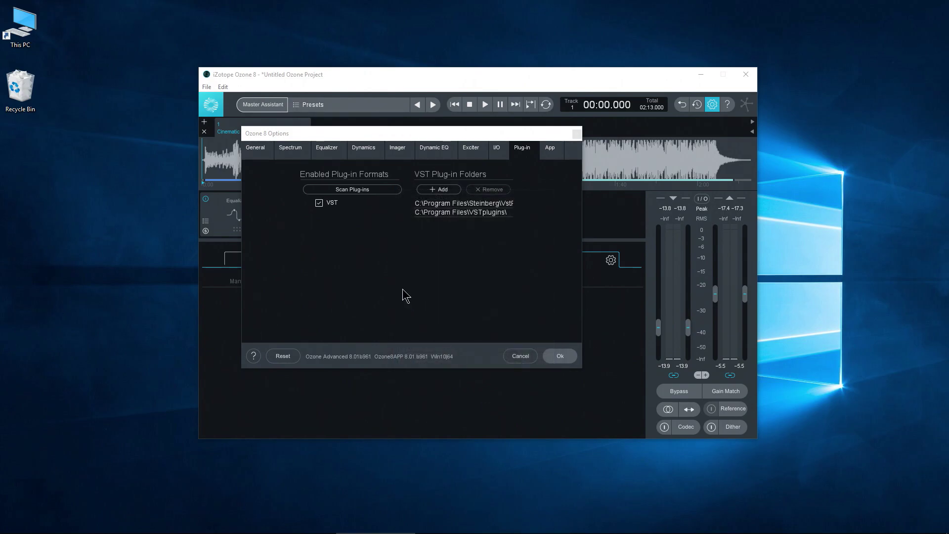
pyautogui.click(319, 209)
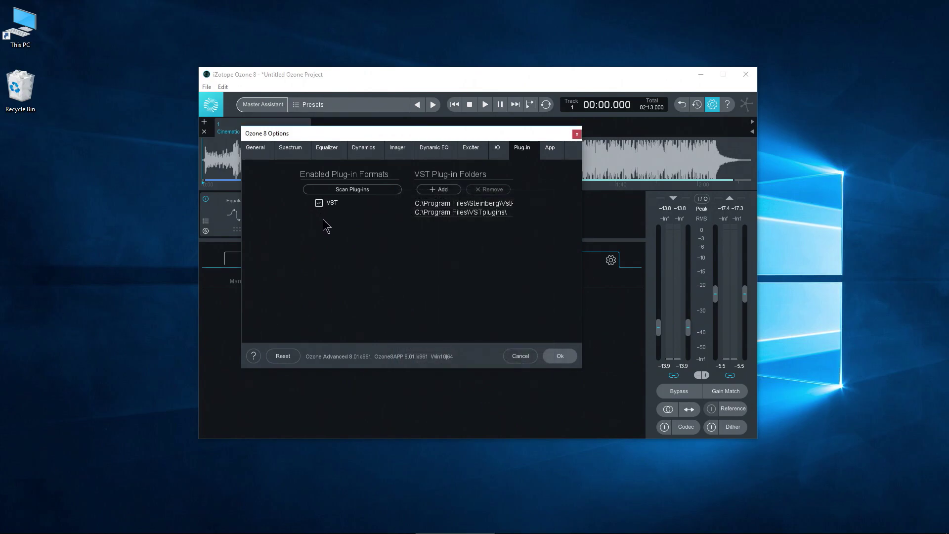
pyautogui.click(358, 191)
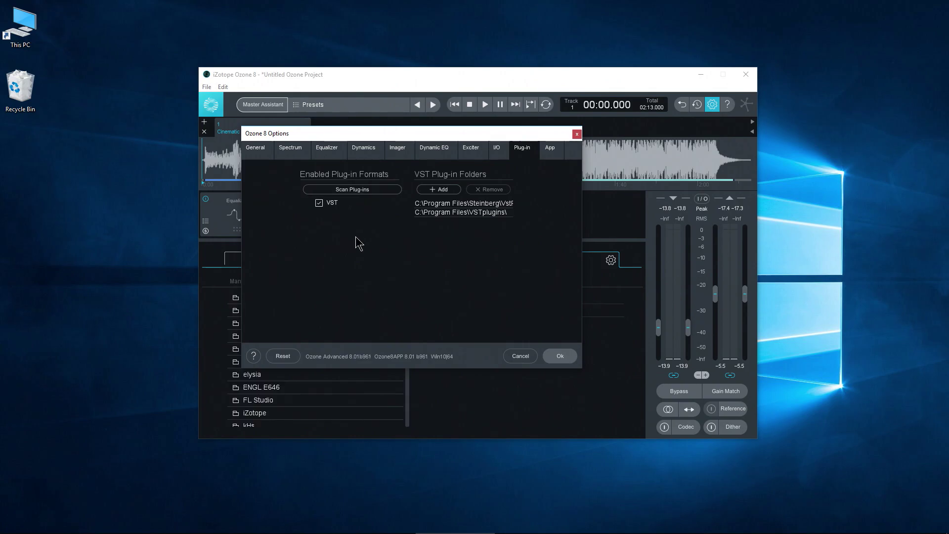
# Close Options and browse the BC, bx_rockrack and ENGL E646 plug-ins.
pyautogui.click(560, 356)
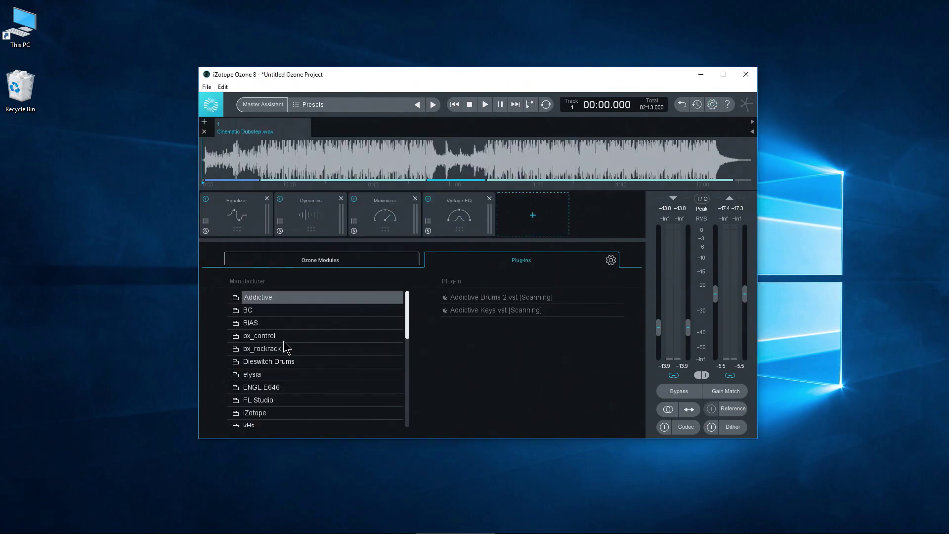
pyautogui.click(265, 314)
pyautogui.scroll(-2, 538, 341)
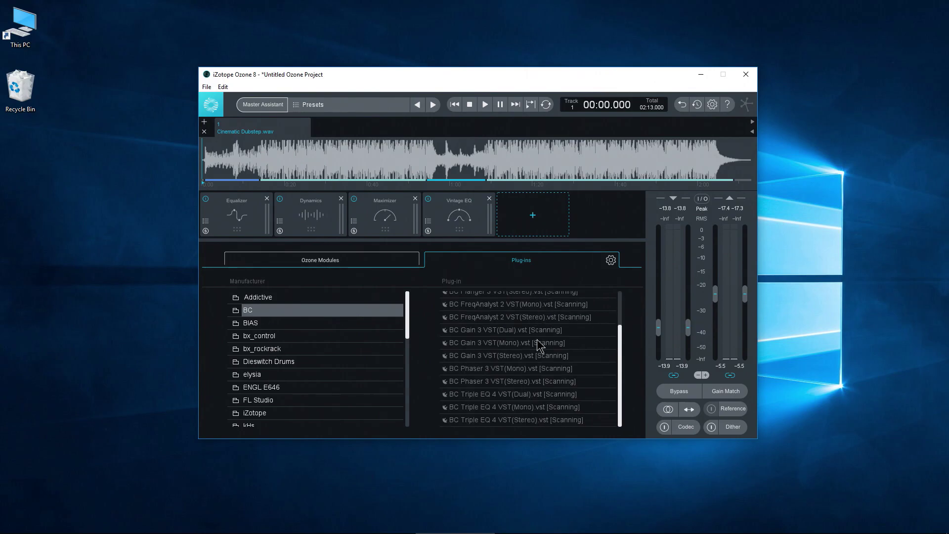
pyautogui.scroll(3, 524, 371)
pyautogui.click(281, 350)
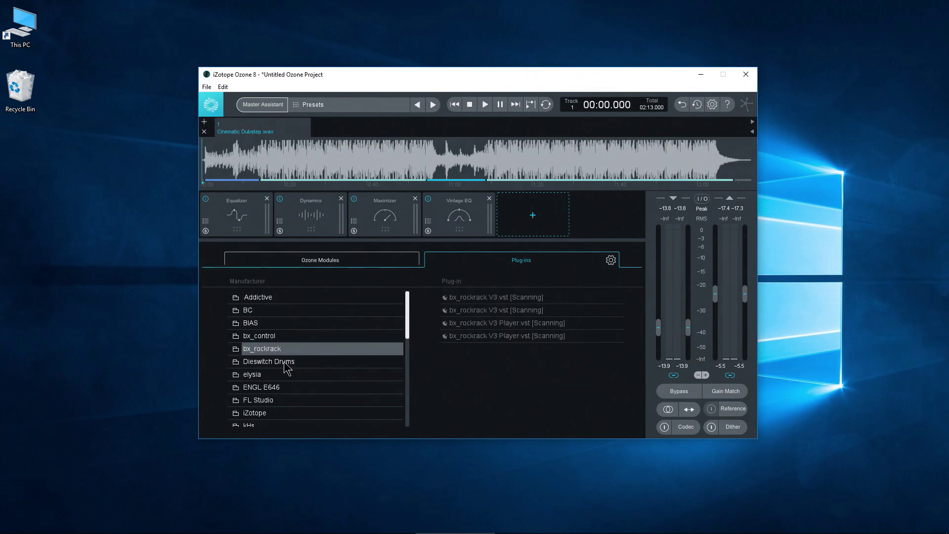
pyautogui.scroll(-1, 288, 369)
pyautogui.click(286, 360)
pyautogui.scroll(-1, 295, 383)
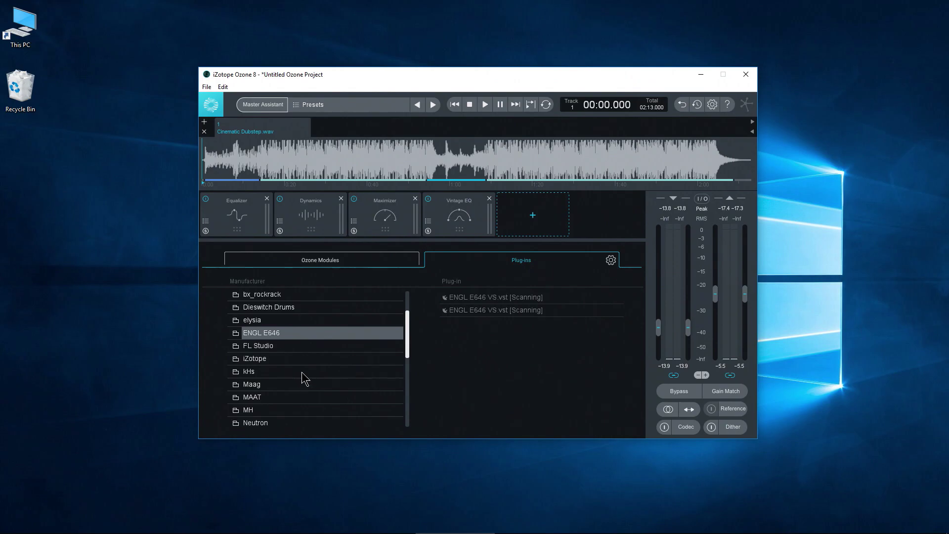
# Browse the kHs, iZotope and MH plug-ins, ending on Neutron's eight plug-ins.
pyautogui.click(302, 372)
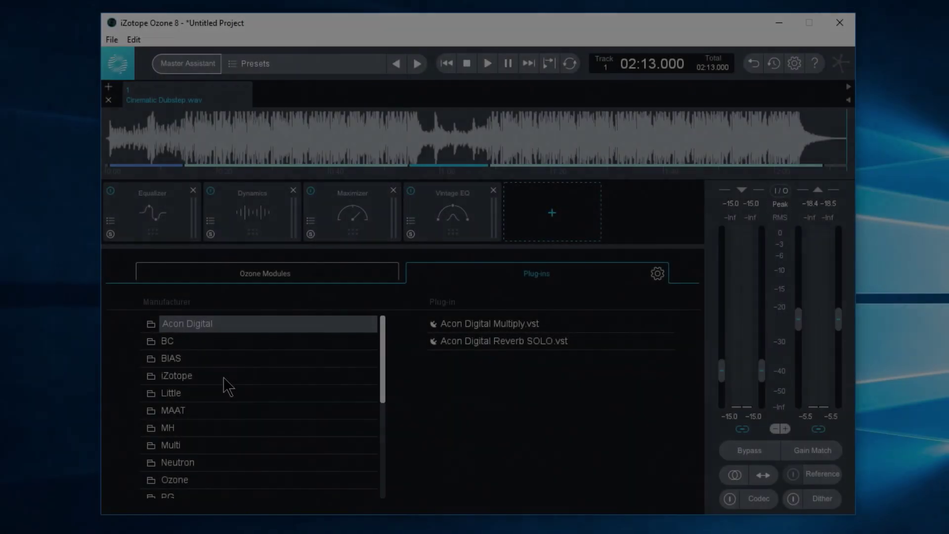
pyautogui.click(223, 378)
pyautogui.scroll(-1, 544, 445)
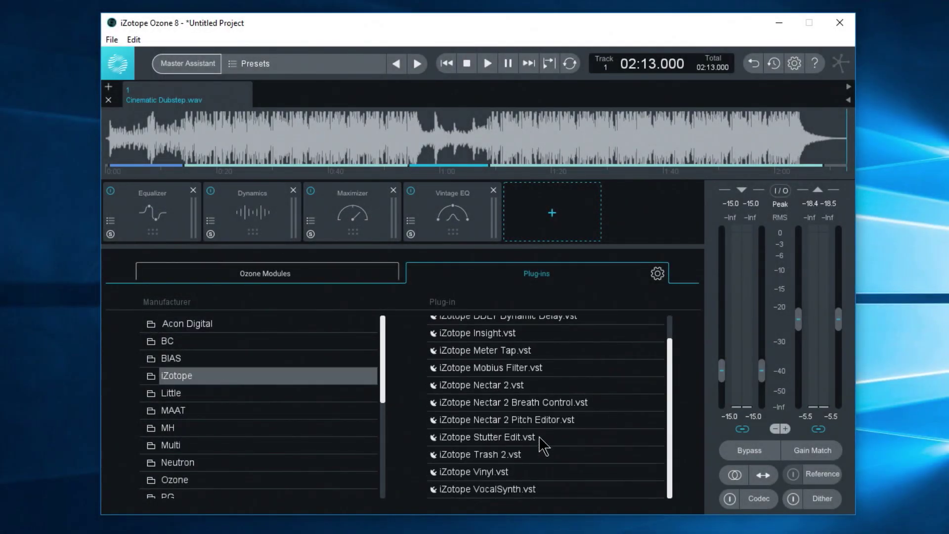
pyautogui.click(251, 433)
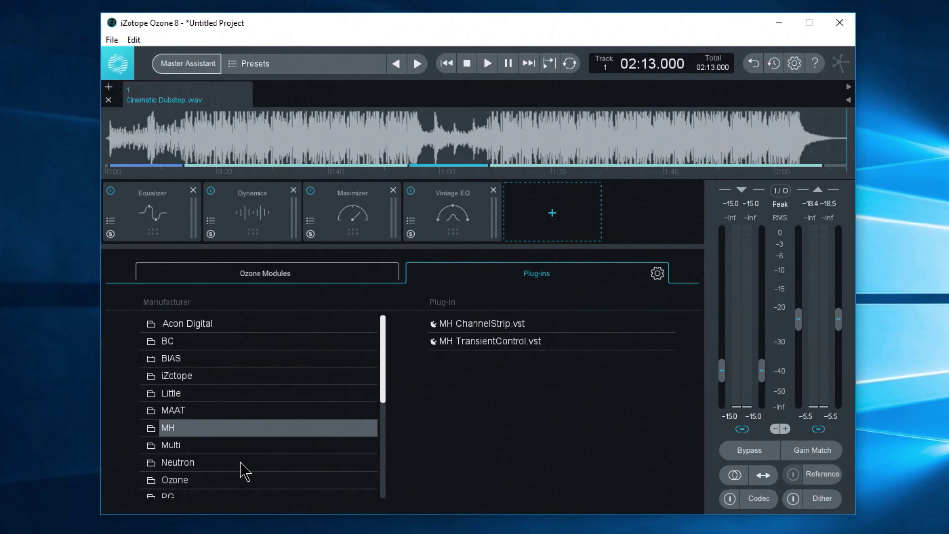
pyautogui.click(251, 465)
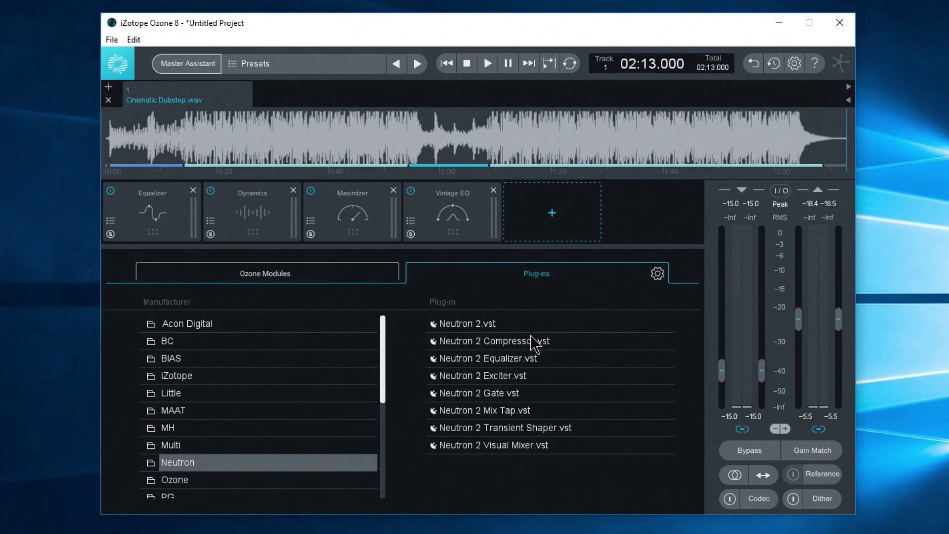
# Remove Vintage EQ from the chain, leaving Equalizer, Dynamics and Maximizer.
pyautogui.click(432, 235)
pyautogui.click(493, 191)
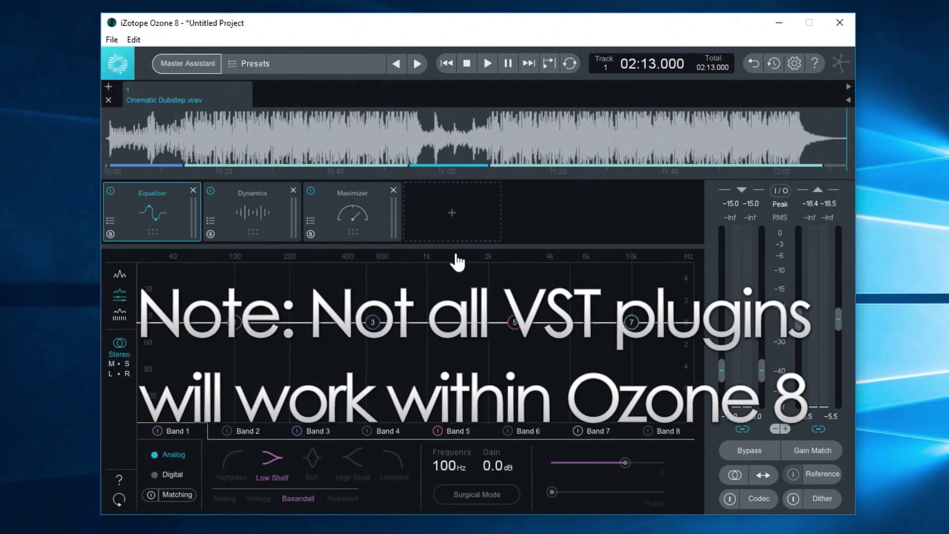
pyautogui.click(451, 216)
# In the empty slot's Plug-ins list, select Neutron 2 Equalizer.
pyautogui.click(302, 278)
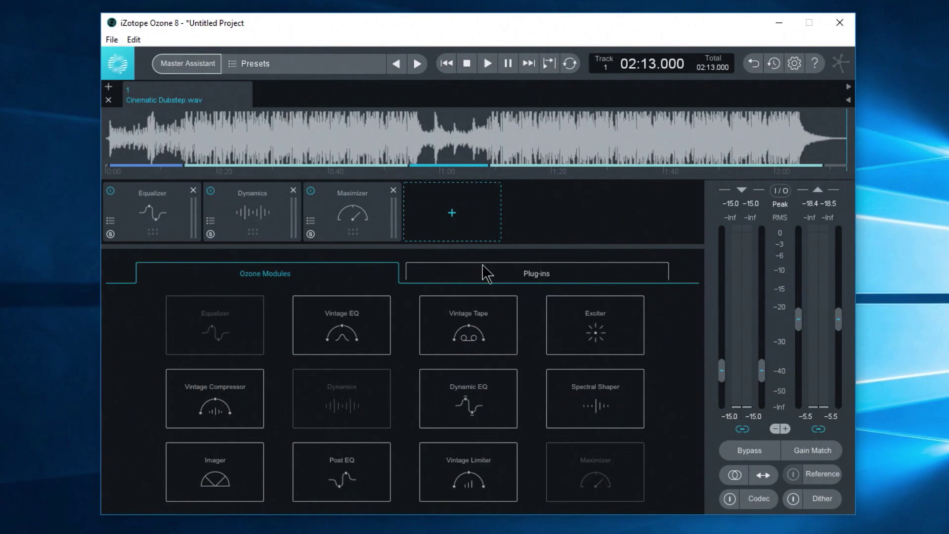
pyautogui.click(502, 272)
pyautogui.scroll(-1, 217, 423)
pyautogui.scroll(-4, 216, 423)
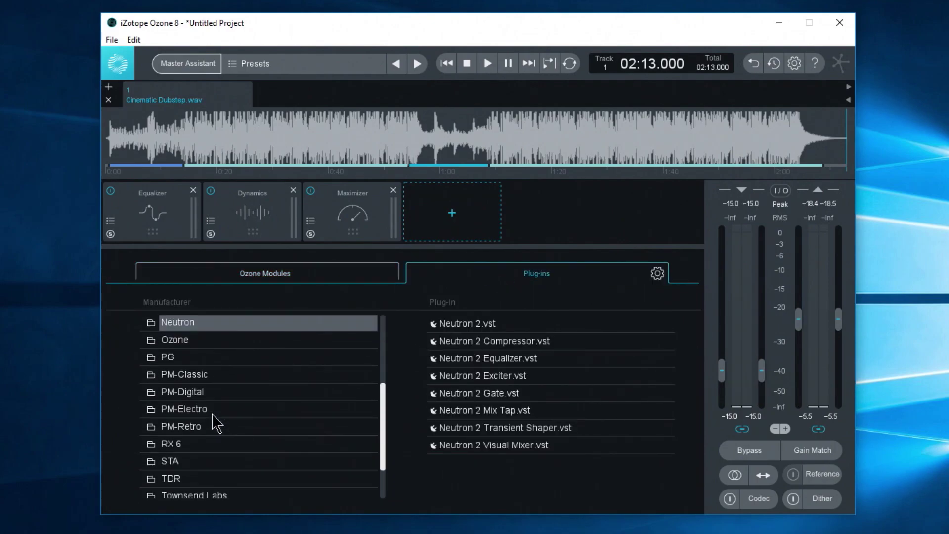
pyautogui.scroll(4, 231, 451)
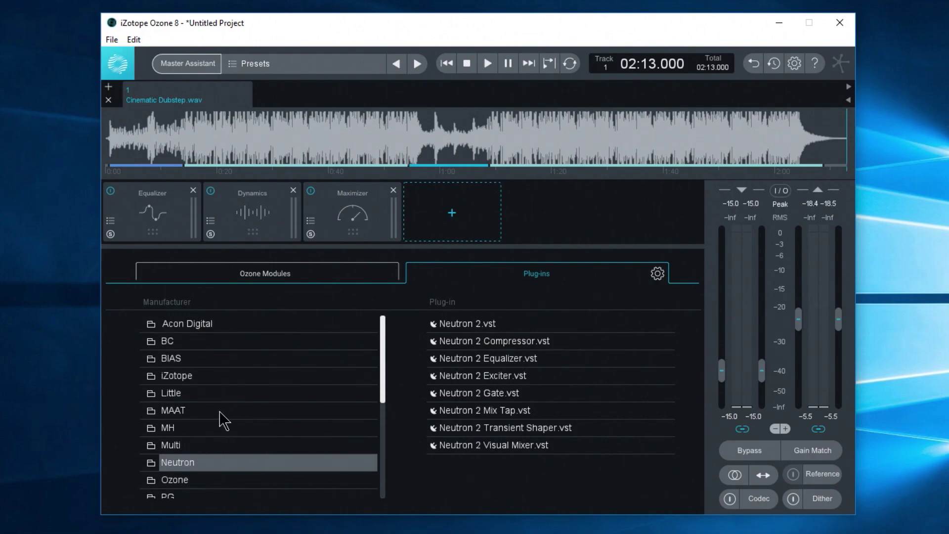
pyautogui.scroll(-1, 215, 416)
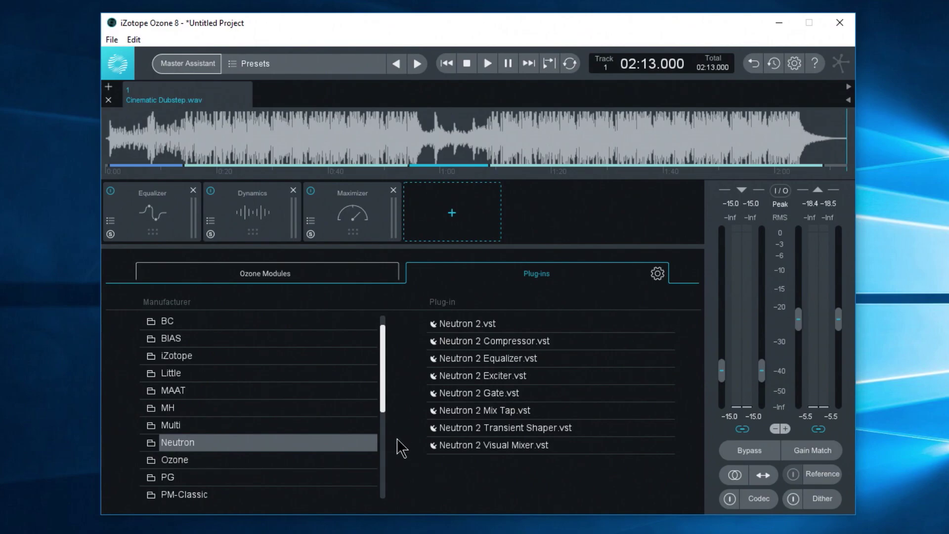
pyautogui.click(476, 362)
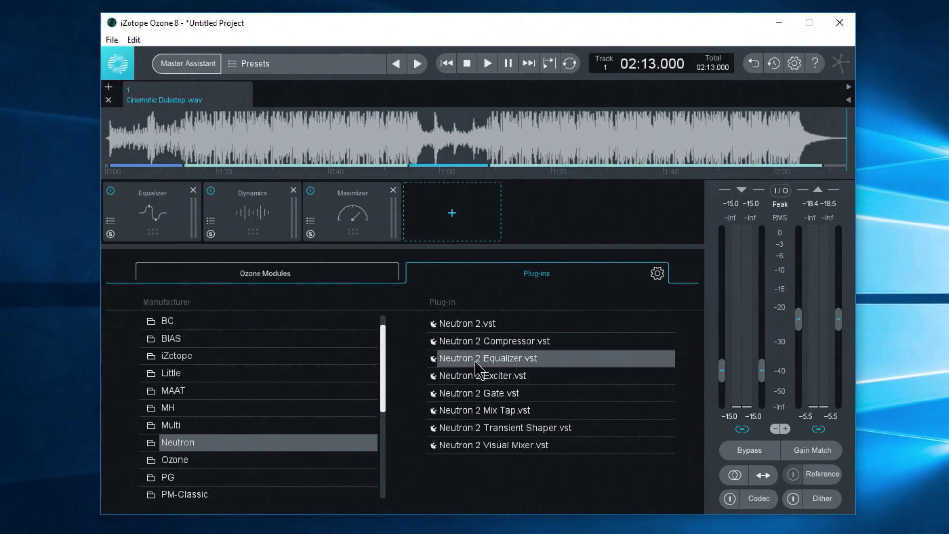
# Load Neutron 2 Equalizer after the Maximizer and start playback.
pyautogui.doubleClick(465, 360)
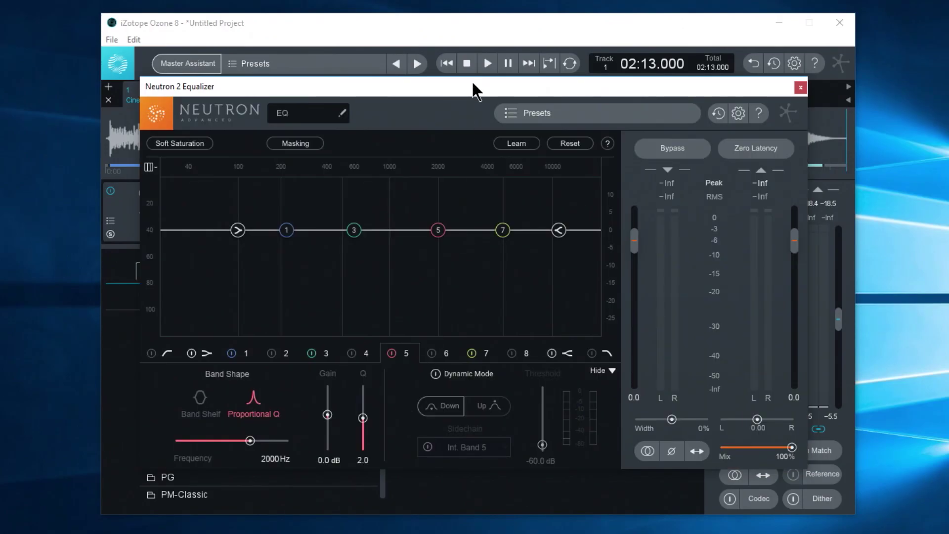
pyautogui.moveTo(472, 83); pyautogui.dragTo(521, 152)
pyautogui.click(488, 63)
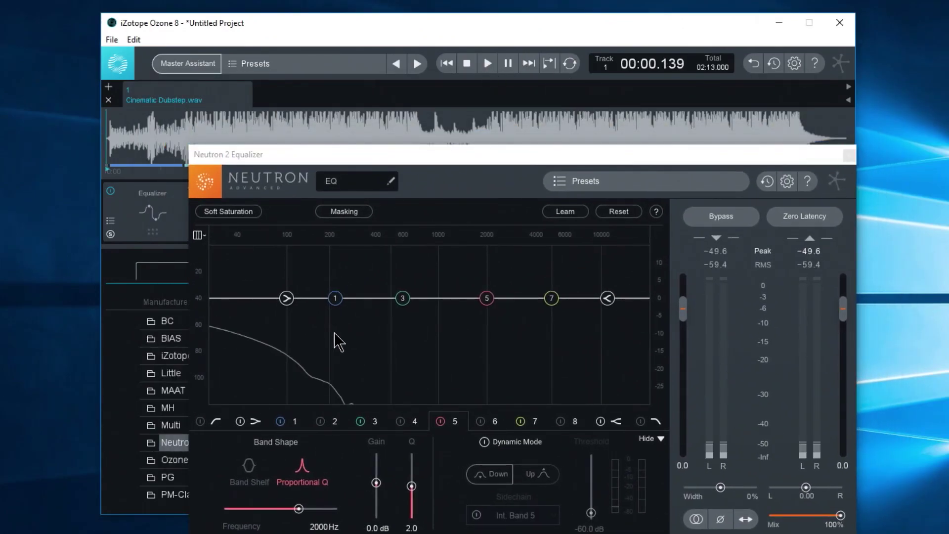
# Lower the low shelf, boost near 400 Hz, cut near 931 Hz, and boost around 2 kHz.
pyautogui.moveTo(279, 304); pyautogui.dragTo(291, 333)
pyautogui.click(335, 299)
pyautogui.moveTo(340, 297); pyautogui.dragTo(376, 267)
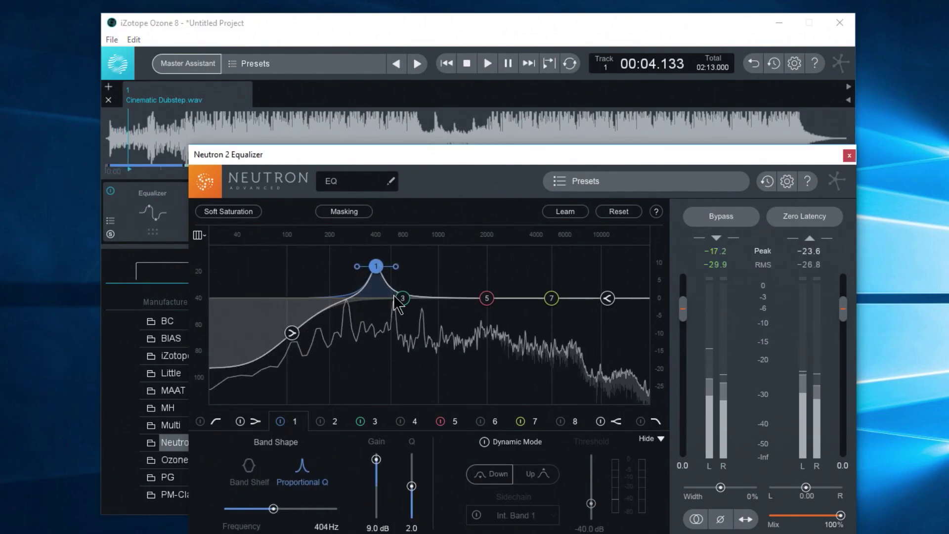
pyautogui.moveTo(402, 298); pyautogui.dragTo(432, 333)
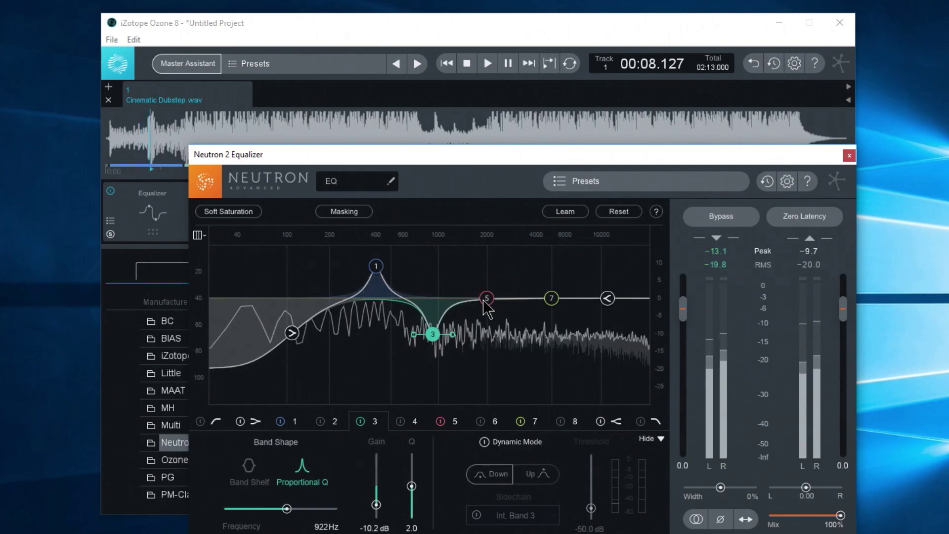
pyautogui.moveTo(487, 298); pyautogui.dragTo(497, 279)
pyautogui.moveTo(432, 334); pyautogui.dragTo(432, 312)
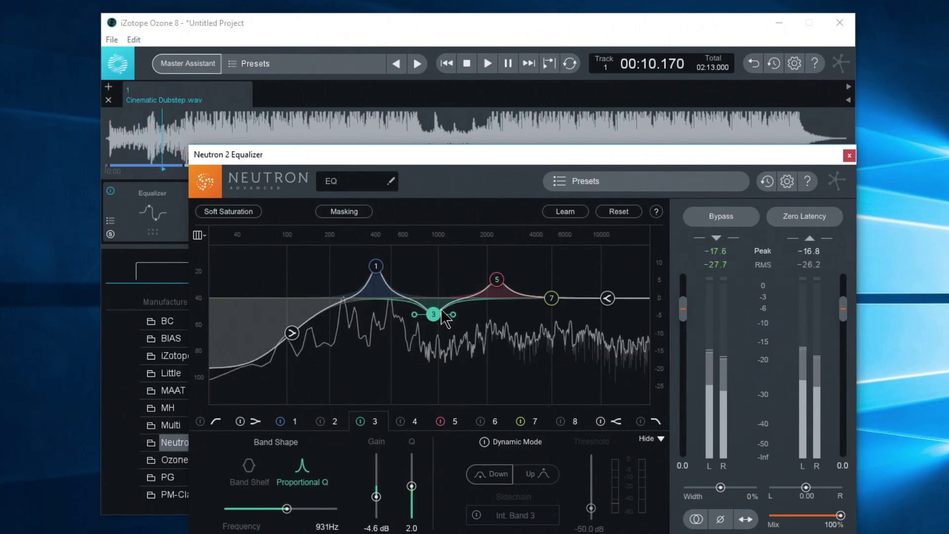
# Move the Neutron 2 Equalizer window aside, focus Ozone, then move it back.
pyautogui.moveTo(587, 153); pyautogui.dragTo(946, 112)
pyautogui.click(409, 239)
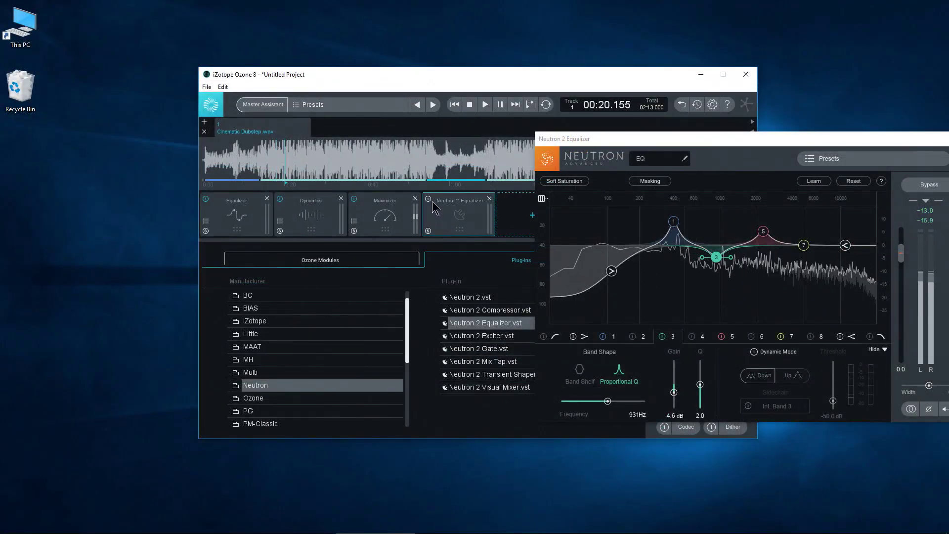
pyautogui.moveTo(730, 143); pyautogui.dragTo(439, 112)
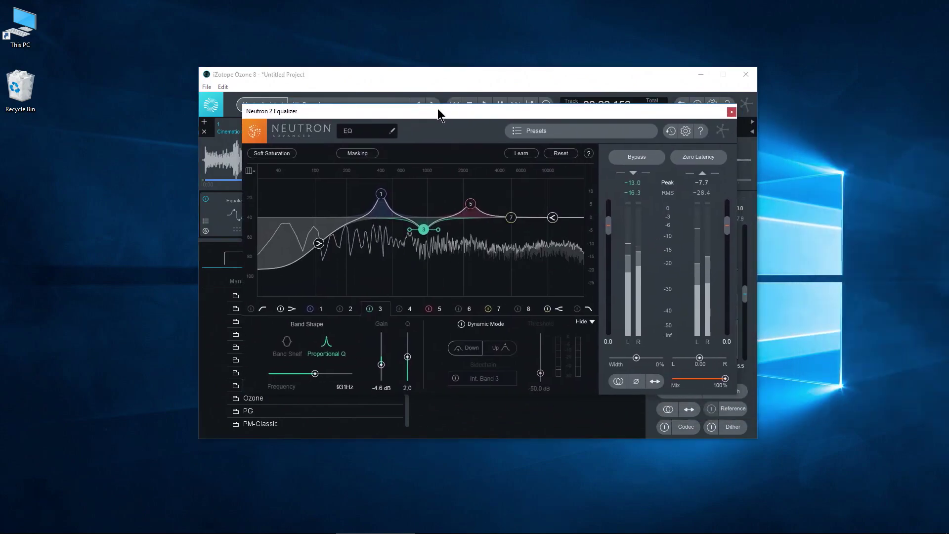
# Remove the Neutron 2 Equalizer module from the chain and restart playback.
pyautogui.click(531, 189)
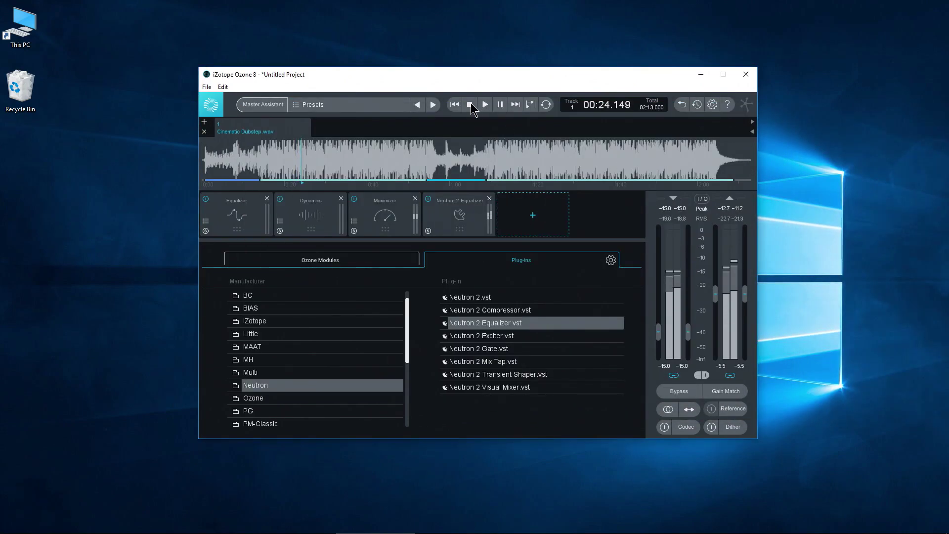
pyautogui.click(454, 104)
pyautogui.click(489, 199)
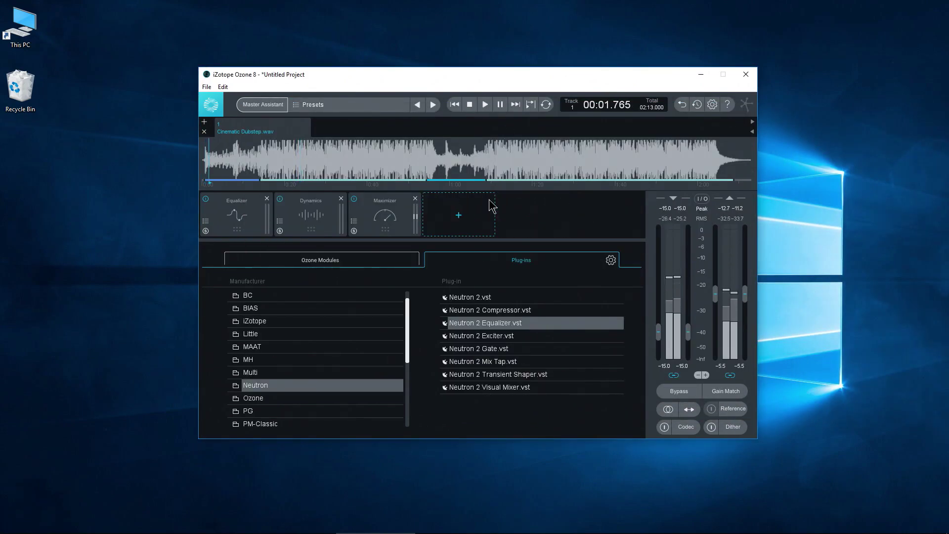
pyautogui.click(472, 106)
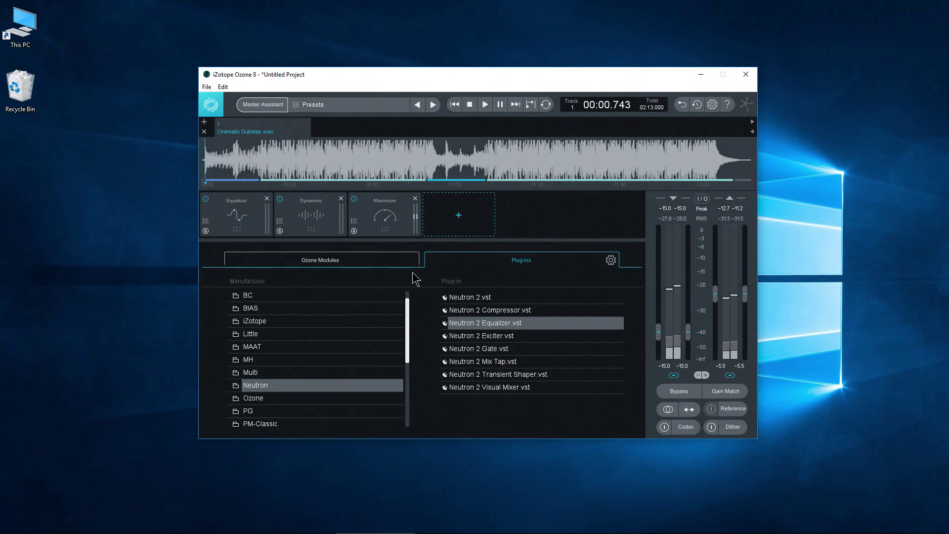
# List the Ozone manufacturer's plug-ins and select Ozone 8 Equalizer.
pyautogui.scroll(-1, 322, 344)
pyautogui.scroll(-2, 283, 360)
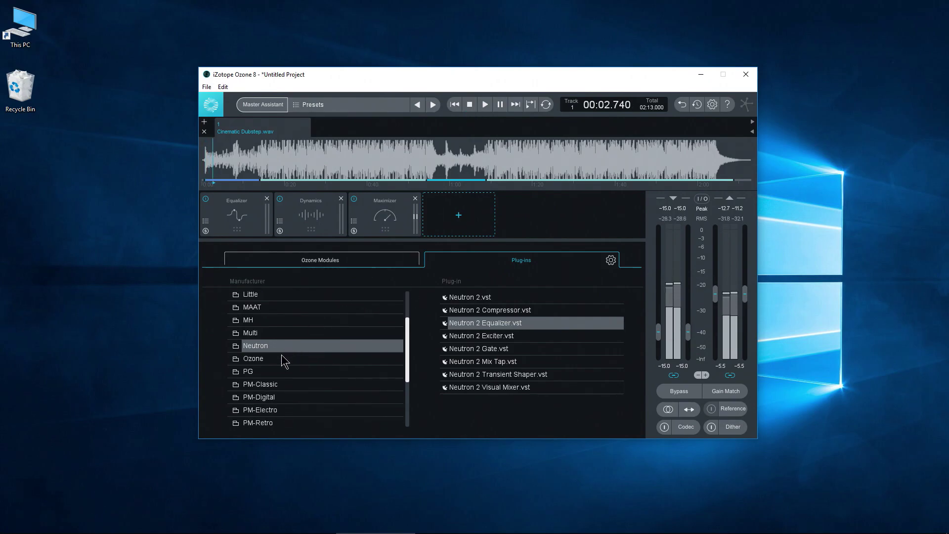
pyautogui.scroll(-3, 281, 359)
pyautogui.click(270, 328)
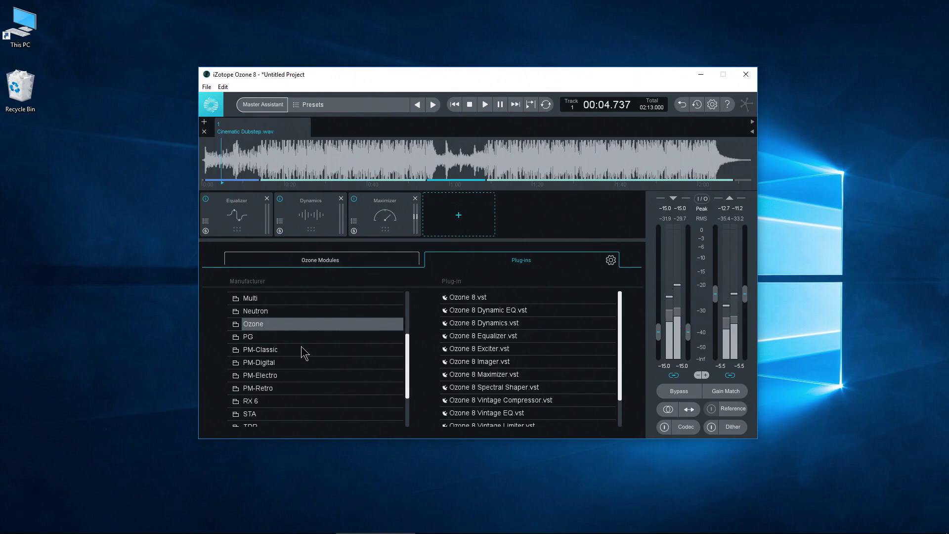
pyautogui.click(456, 349)
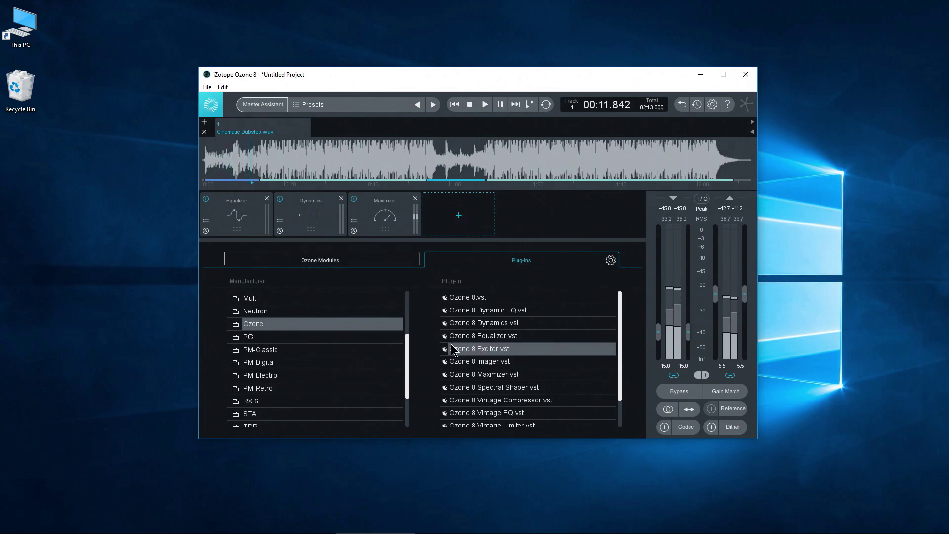
pyautogui.click(475, 337)
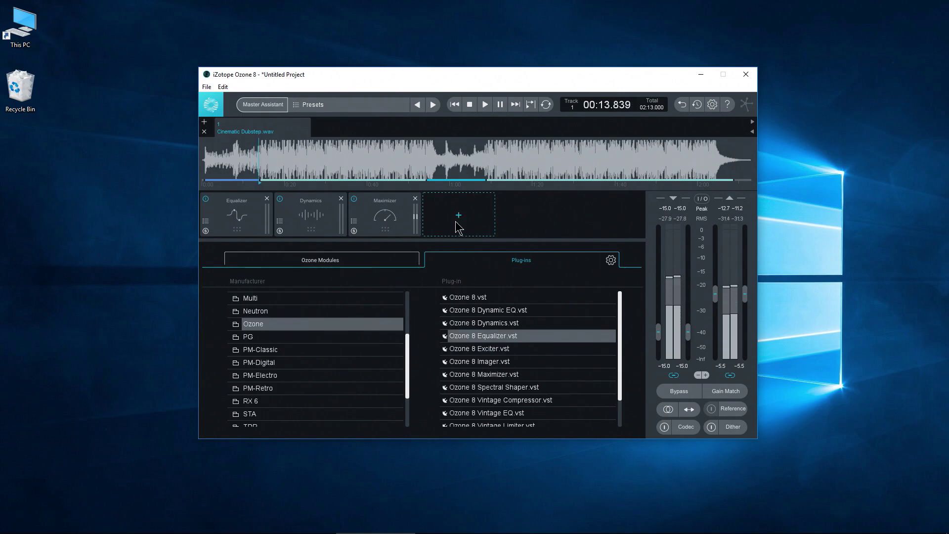
# Load Ozone 8 Equalizer fourth in the chain, close its window, and stop at 00:00.
pyautogui.doubleClick(470, 339)
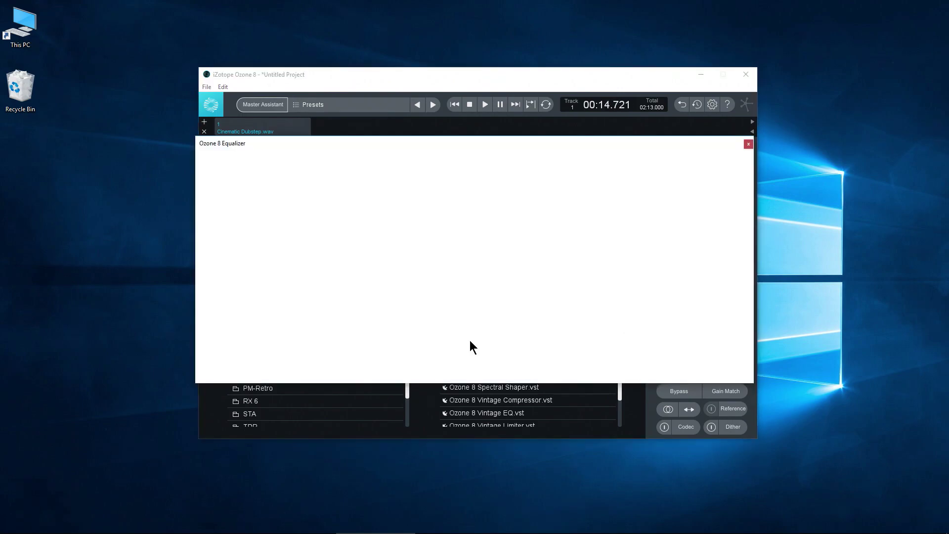
pyautogui.moveTo(444, 146); pyautogui.dragTo(504, 278)
pyautogui.click(459, 213)
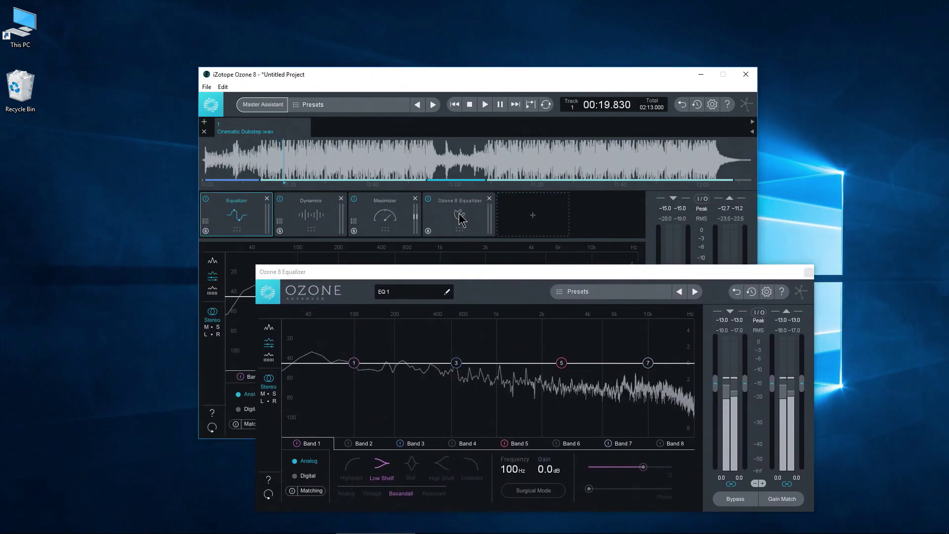
pyautogui.moveTo(627, 271); pyautogui.dragTo(603, 263)
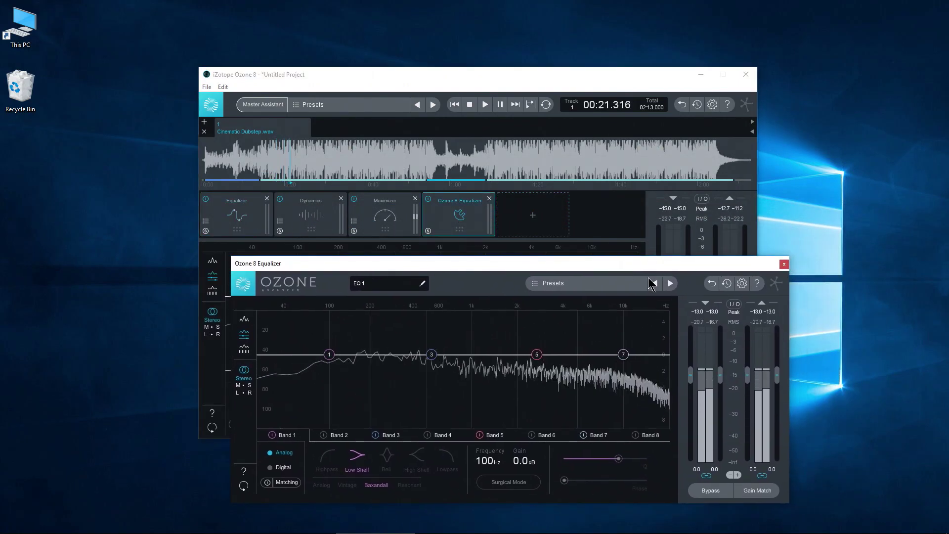
pyautogui.click(783, 265)
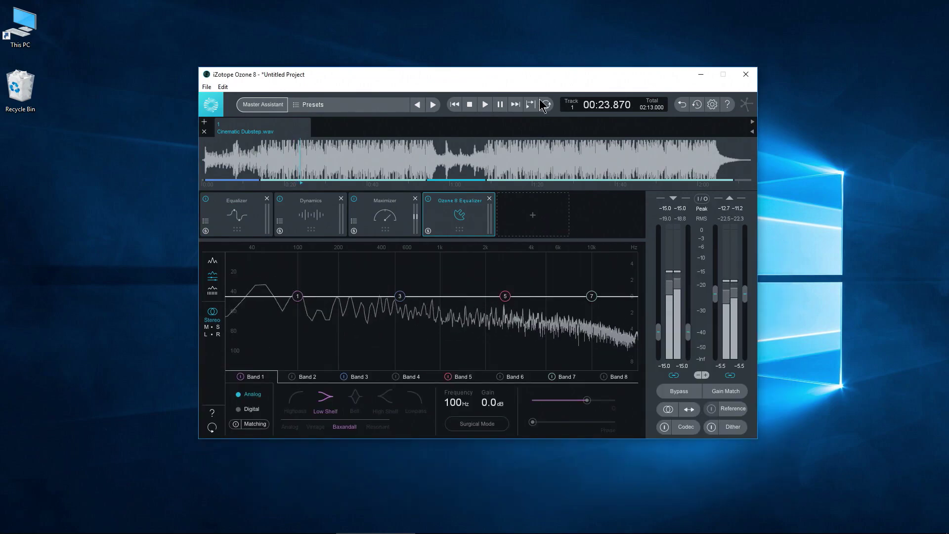
pyautogui.click(470, 108)
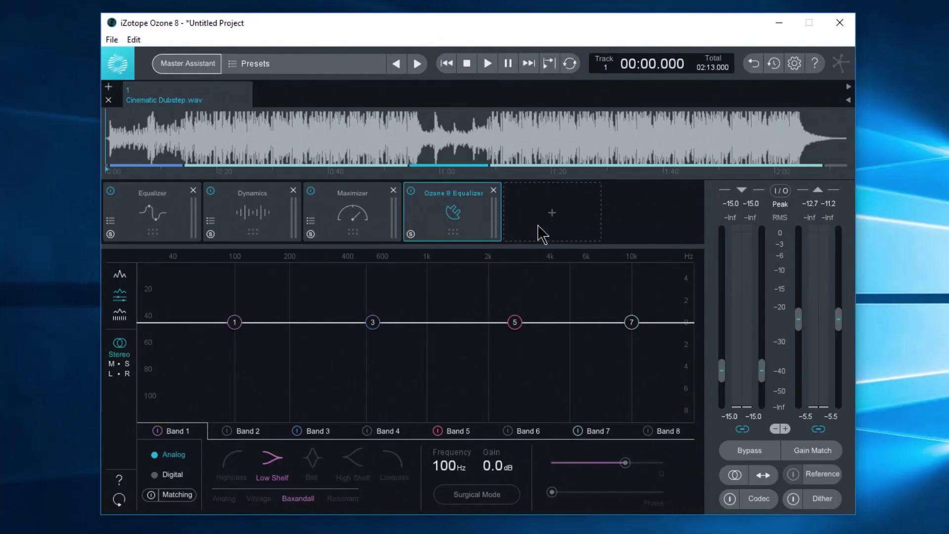
# From the next empty chain slot, browse the Unknown manufacturer's plug-in list.
pyautogui.click(542, 234)
pyautogui.scroll(-3, 171, 406)
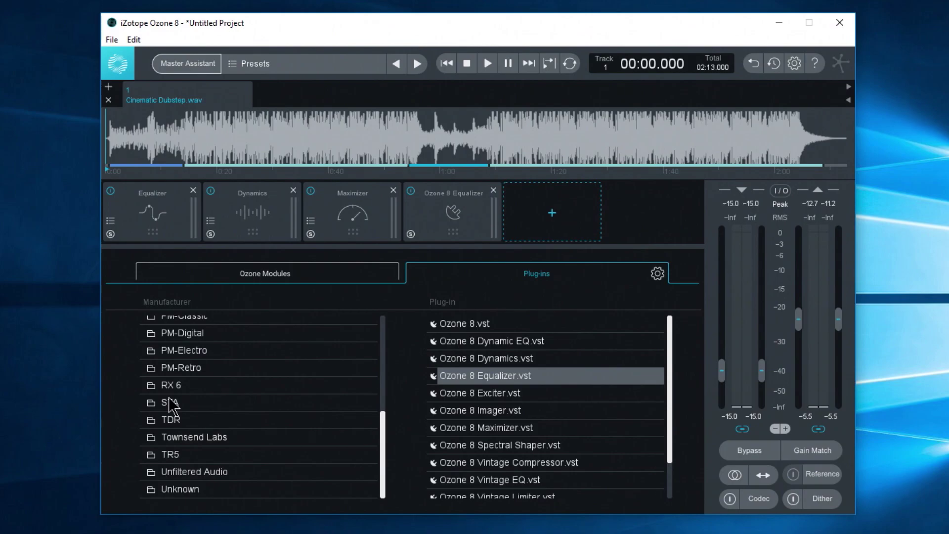
pyautogui.click(180, 489)
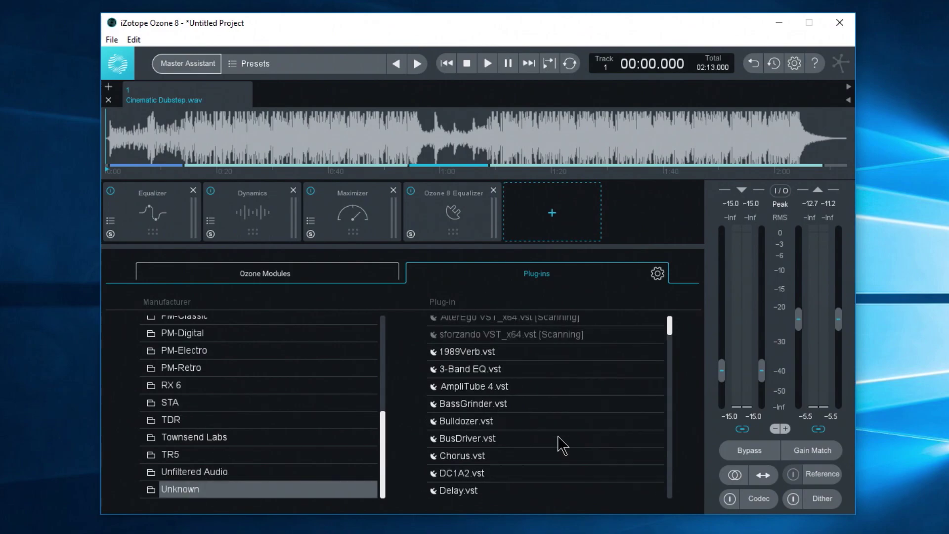
pyautogui.scroll(-2, 558, 440)
pyautogui.scroll(-1, 562, 445)
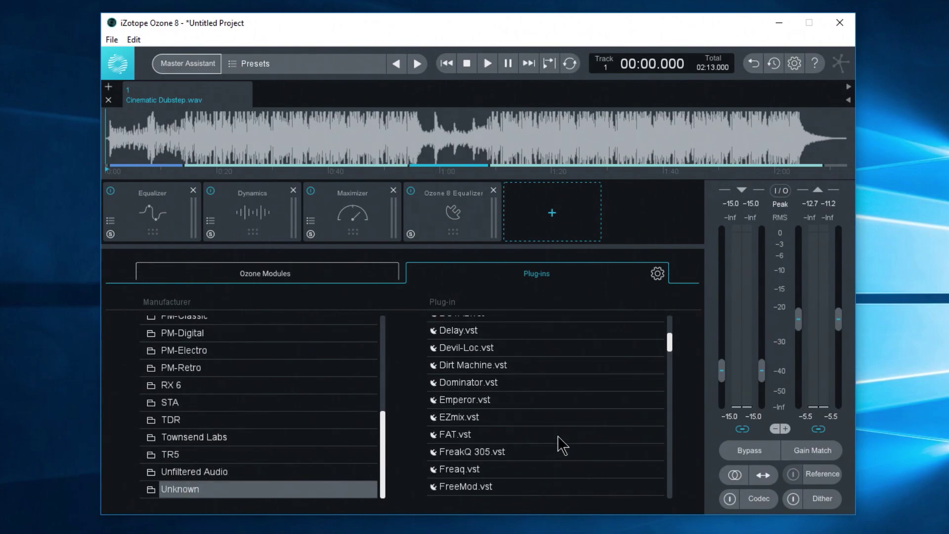
pyautogui.scroll(2, 563, 445)
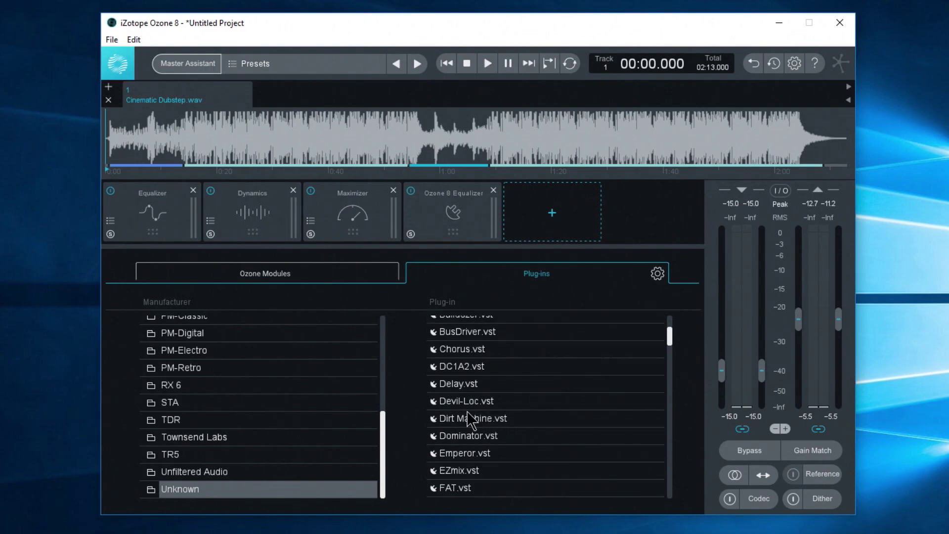
pyautogui.scroll(-2, 495, 480)
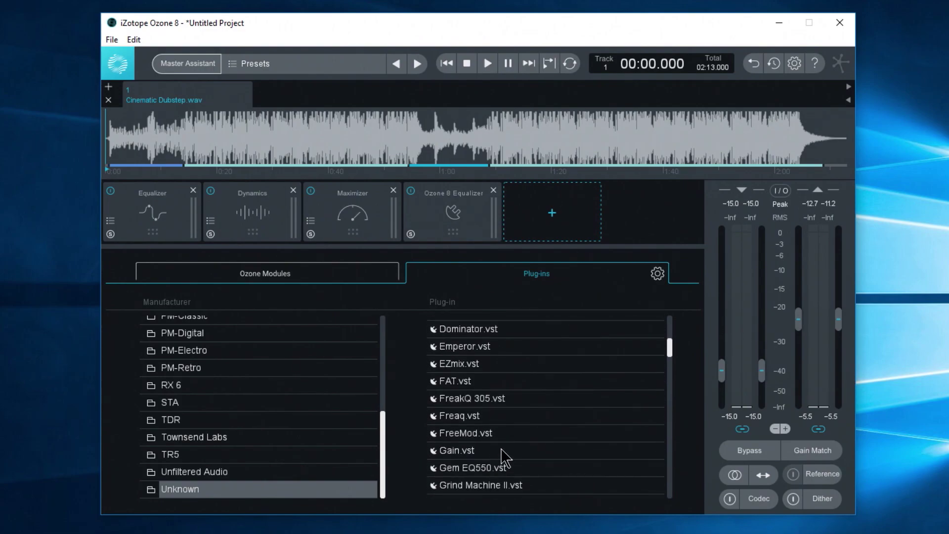
pyautogui.scroll(-3, 502, 428)
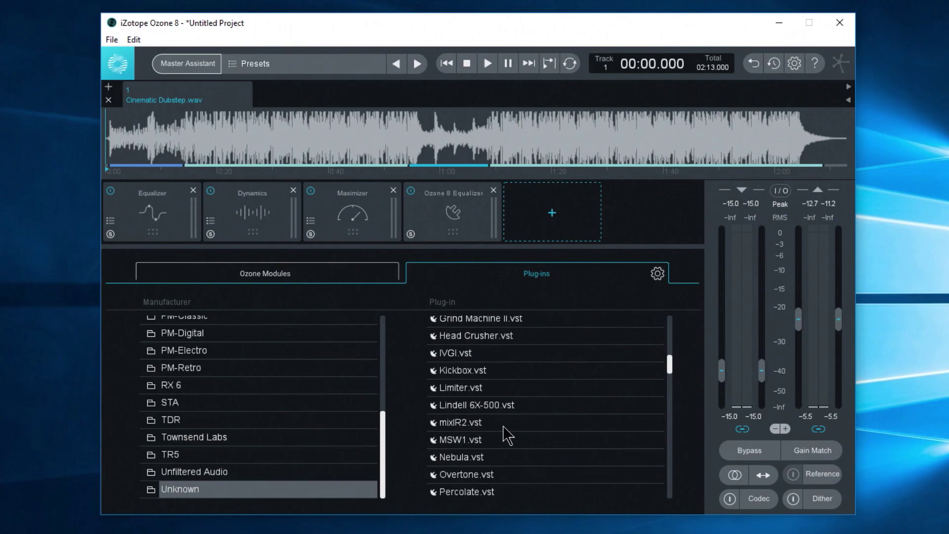
pyautogui.scroll(-1, 502, 425)
pyautogui.scroll(-10, 514, 420)
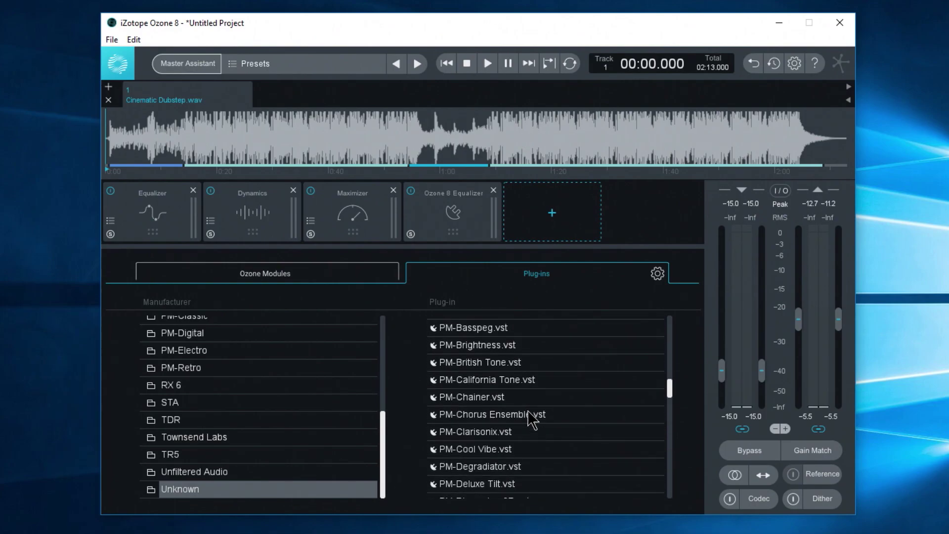
pyautogui.scroll(-9, 528, 412)
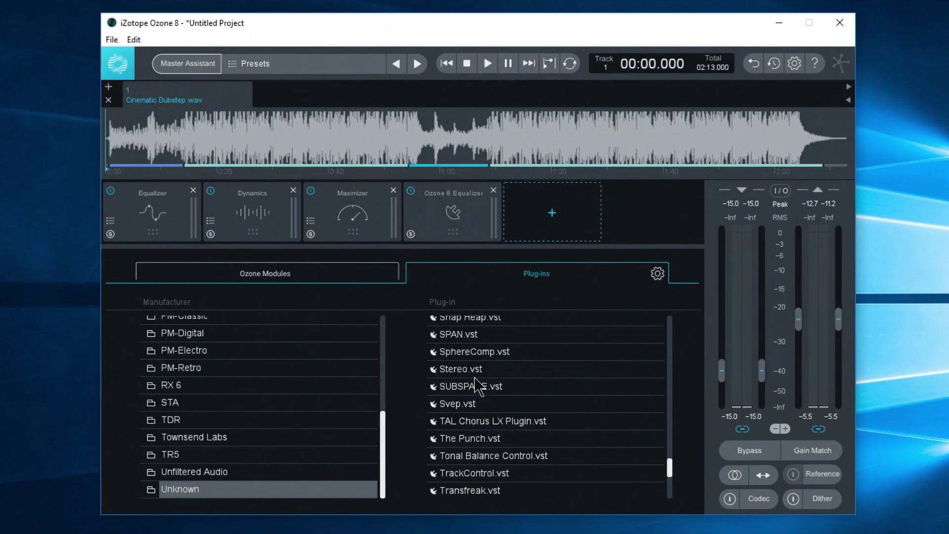
# Load SUBSPACE.vst into the fifth slot after Ozone 8 Equalizer, then close its window.
pyautogui.click(467, 392)
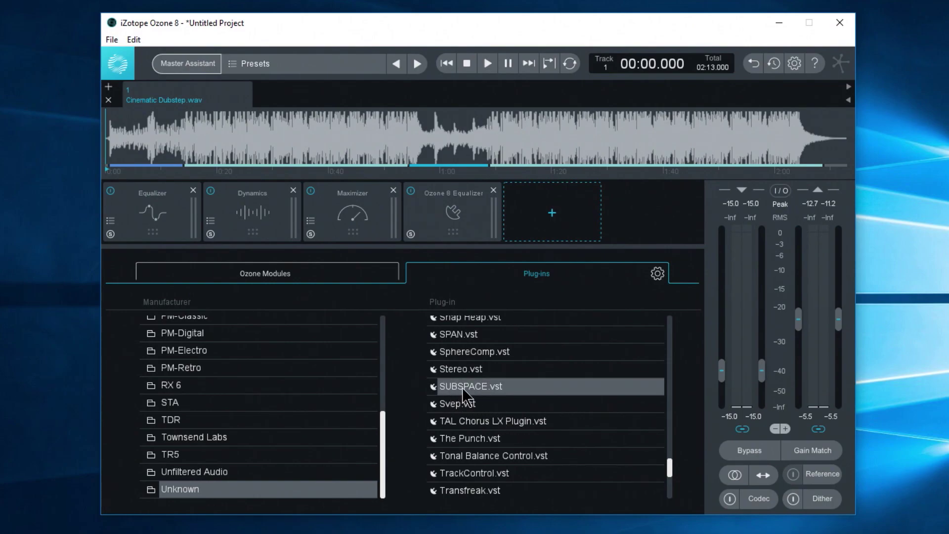
pyautogui.doubleClick(462, 388)
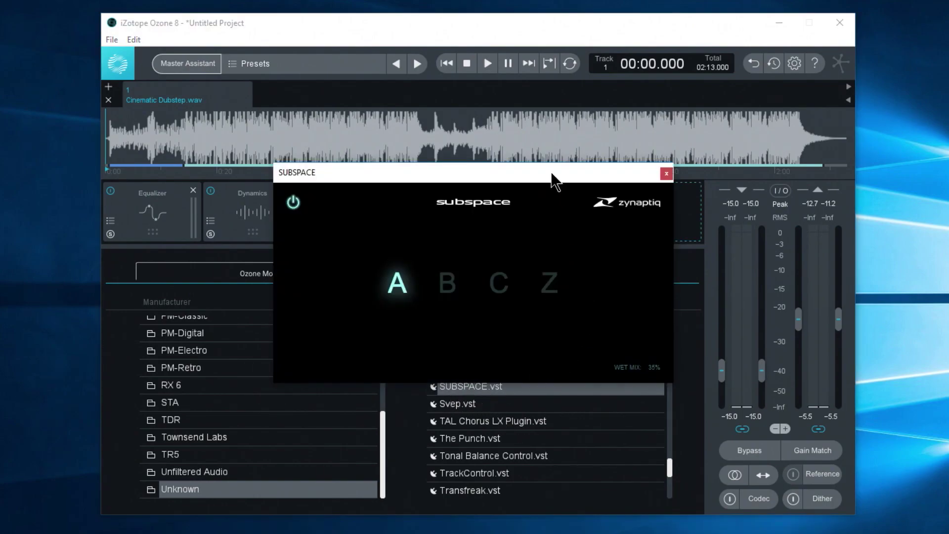
pyautogui.moveTo(558, 180); pyautogui.dragTo(335, 13)
pyautogui.click(444, 6)
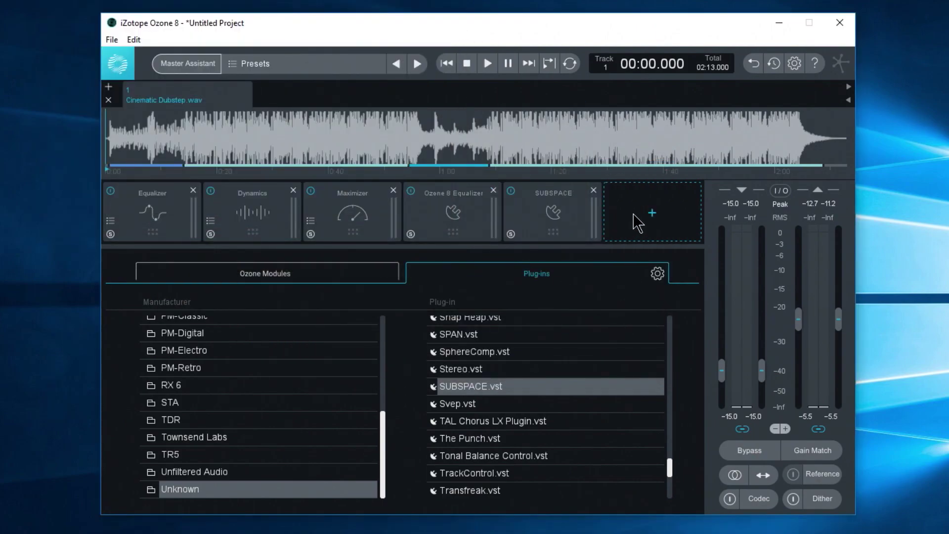
# Add MH ChannelStrip from the MH manufacturer's plug-in list.
pyautogui.scroll(5, 217, 453)
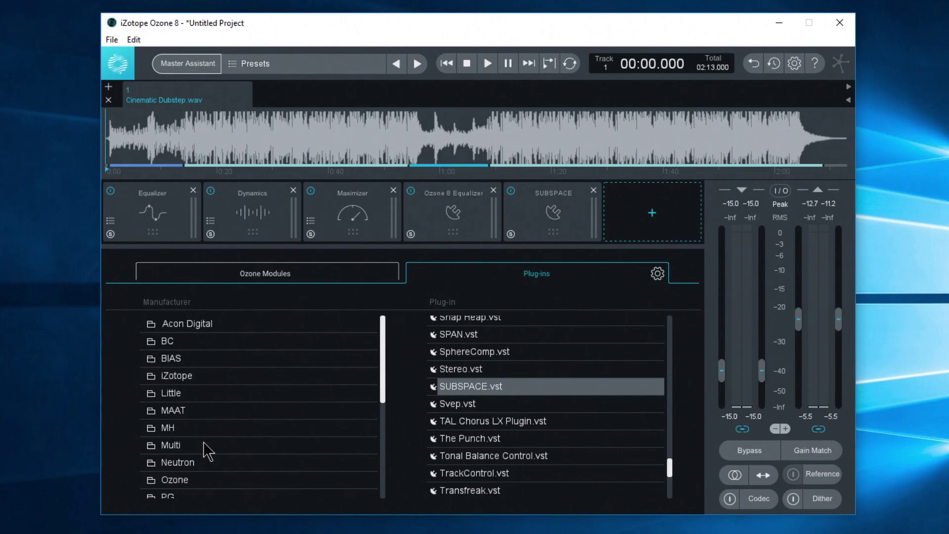
pyautogui.click(247, 428)
pyautogui.scroll(-2, 299, 415)
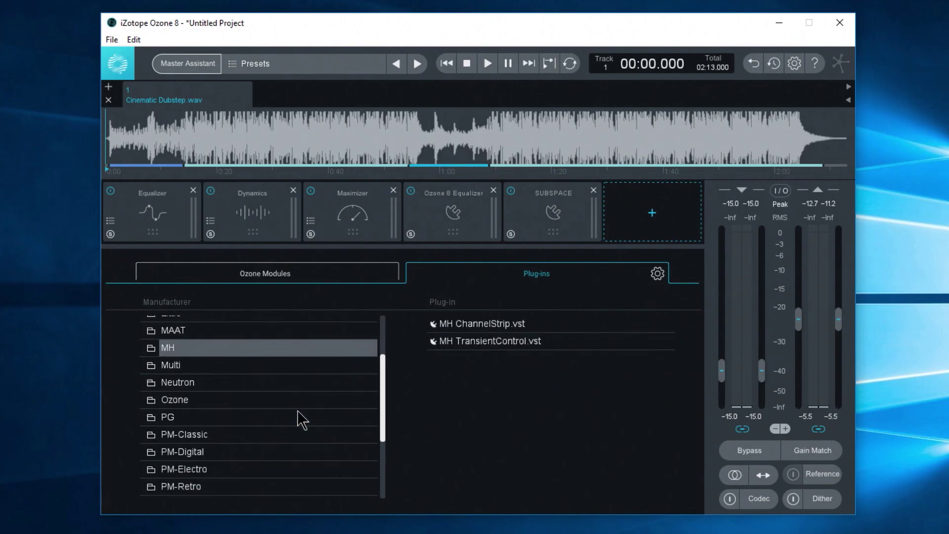
pyautogui.click(479, 322)
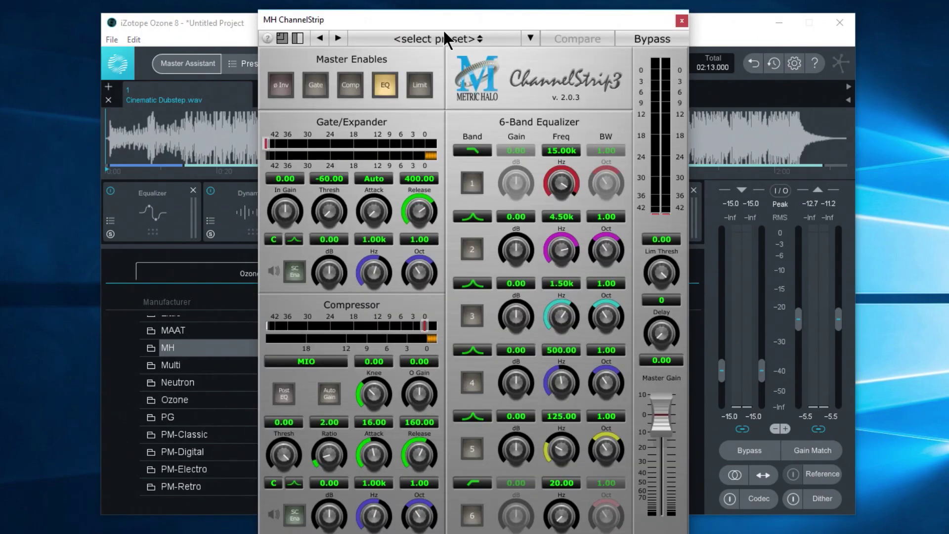
# Position the MH ChannelStrip window beside Ozone and bring the Ozone window forward.
pyautogui.moveTo(447, 14); pyautogui.dragTo(653, 38)
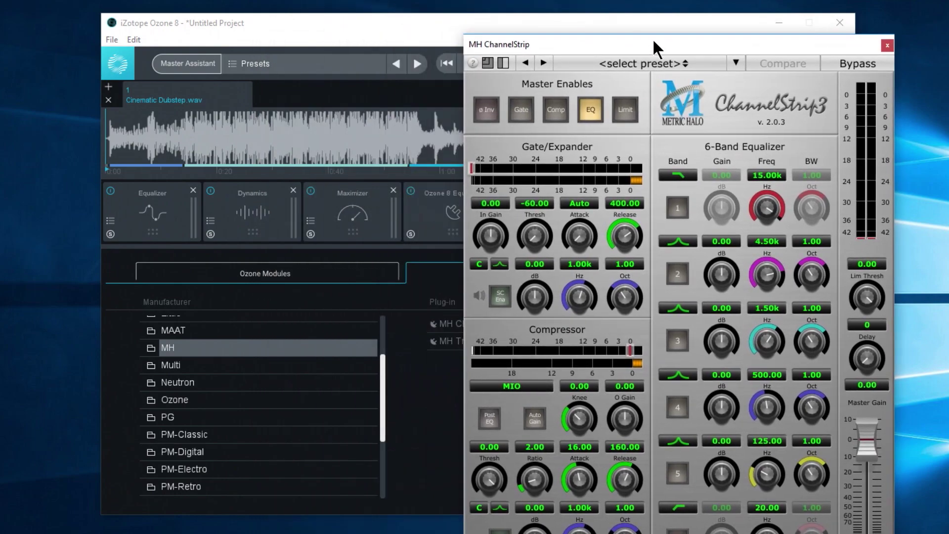
pyautogui.click(213, 25)
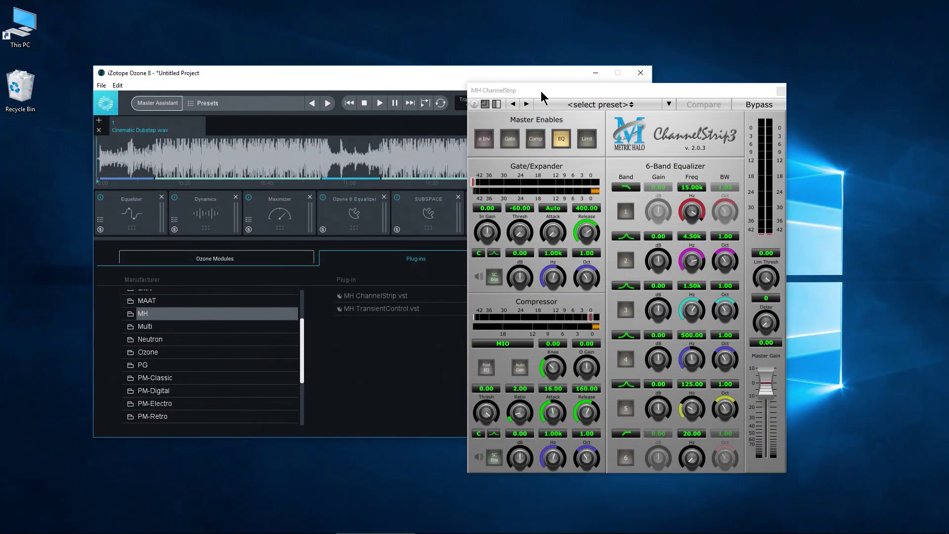
pyautogui.moveTo(542, 97); pyautogui.dragTo(545, 102)
pyautogui.moveTo(361, 77); pyautogui.dragTo(349, 78)
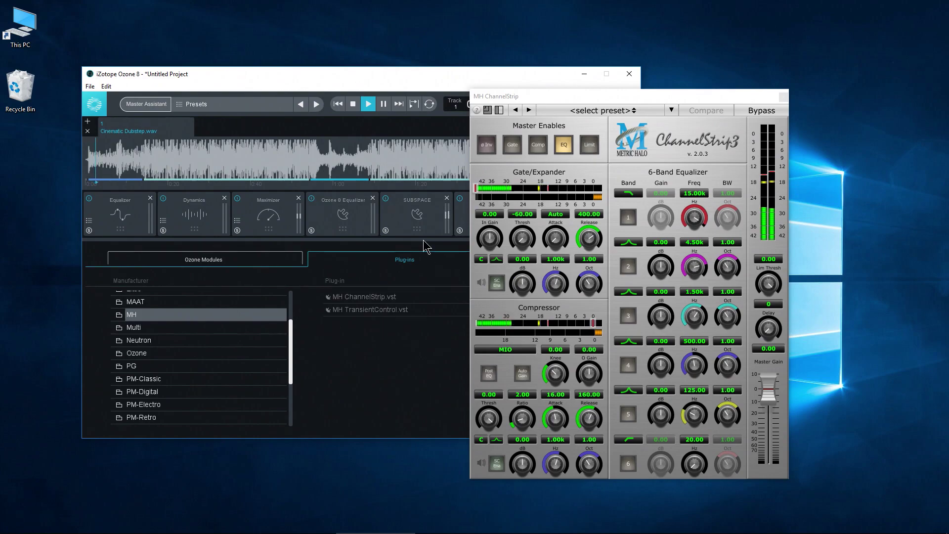
# Switch SUBSPACE to its B setting, solo it, and adjust its WET MIX.
pyautogui.click(417, 215)
pyautogui.click(291, 143)
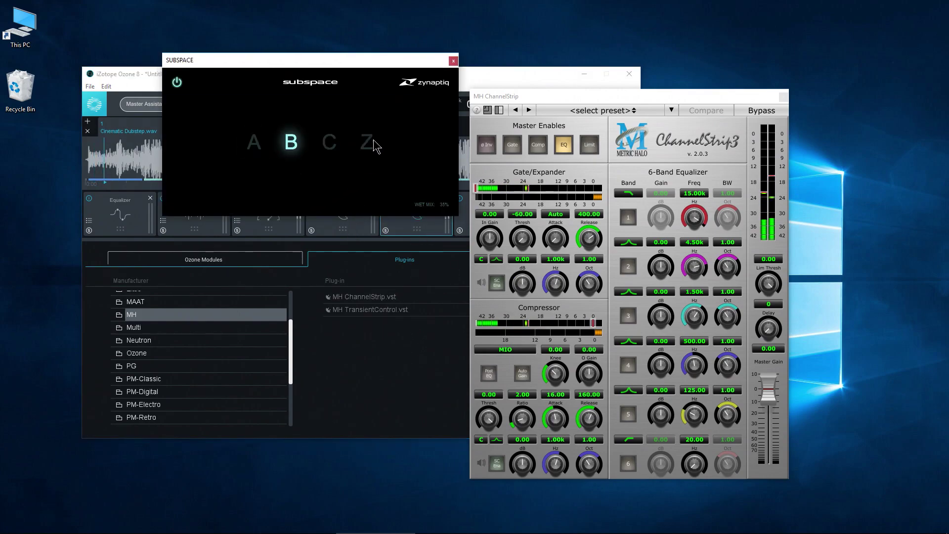
pyautogui.moveTo(352, 61); pyautogui.dragTo(293, 301)
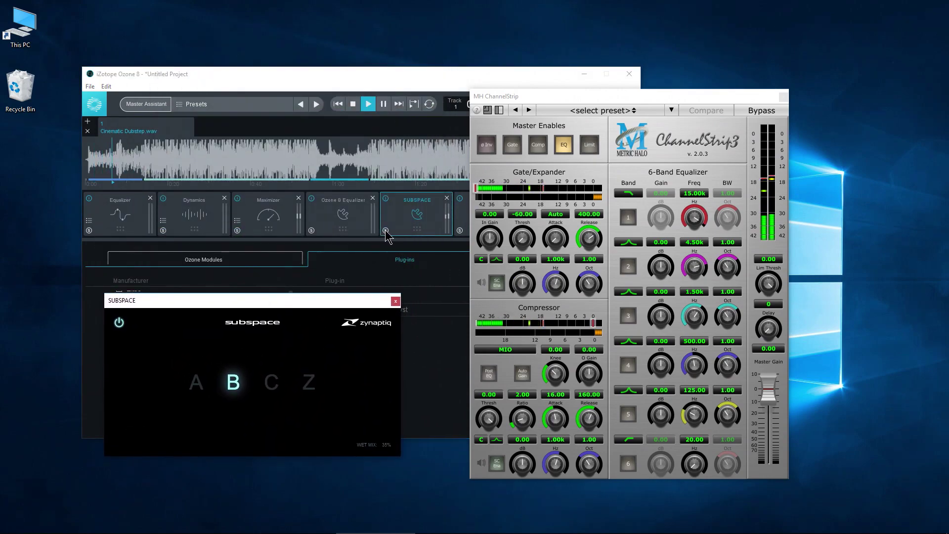
pyautogui.click(386, 230)
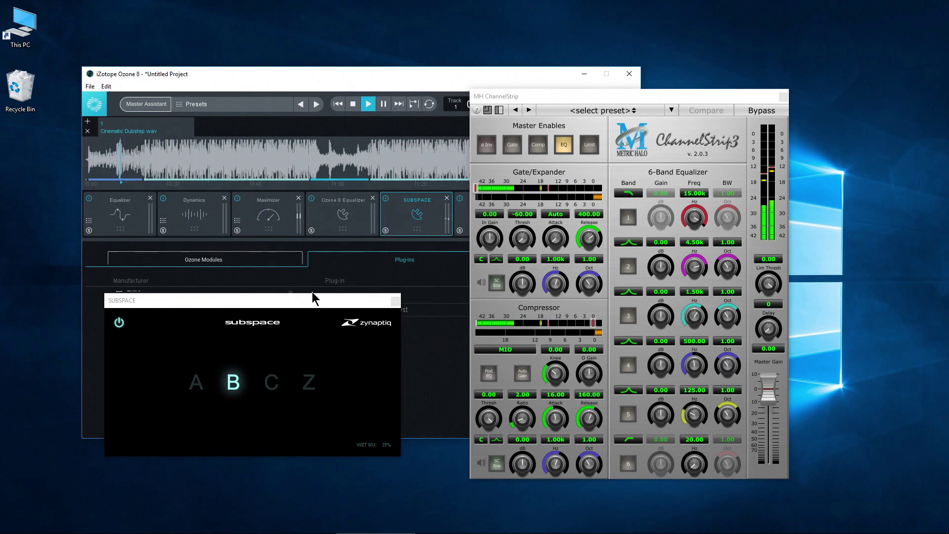
pyautogui.moveTo(386, 441); pyautogui.dragTo(386, 428)
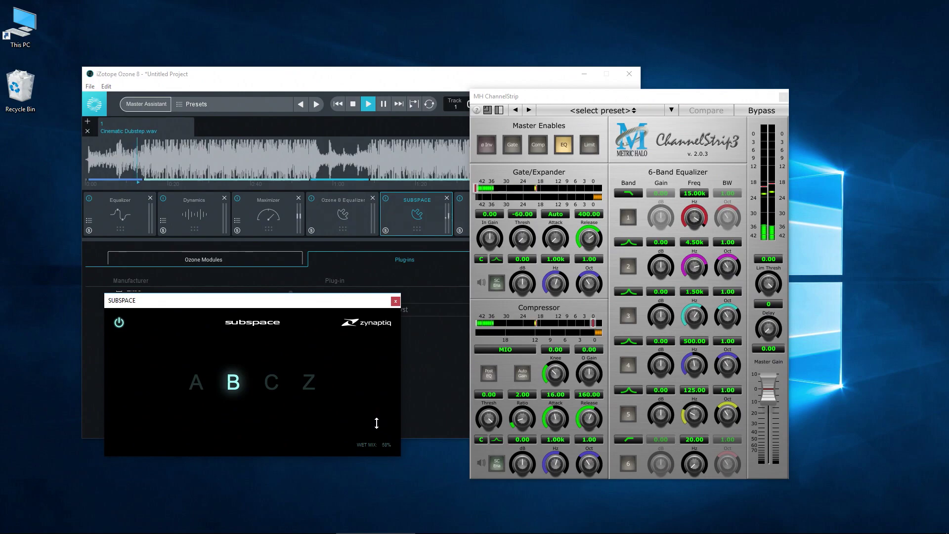
# Open and close the Ozone 8 Equalizer window, then close SUBSPACE and move ChannelStrip aside.
pyautogui.click(330, 232)
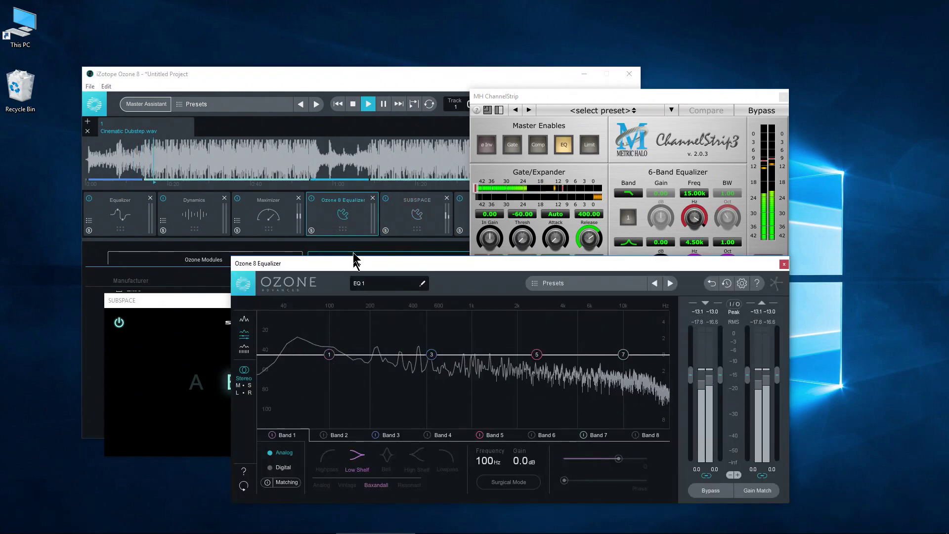
pyautogui.moveTo(351, 268); pyautogui.dragTo(209, 73)
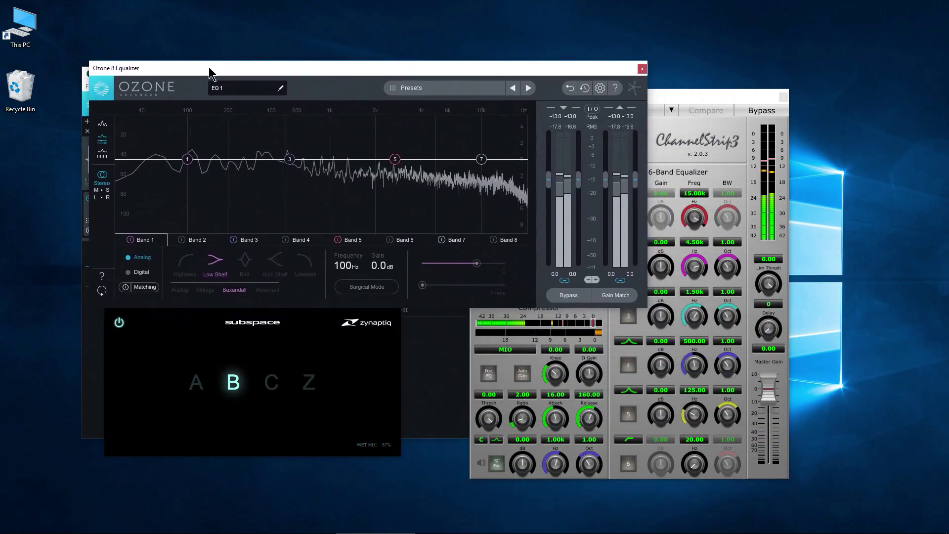
pyautogui.click(642, 68)
pyautogui.click(388, 445)
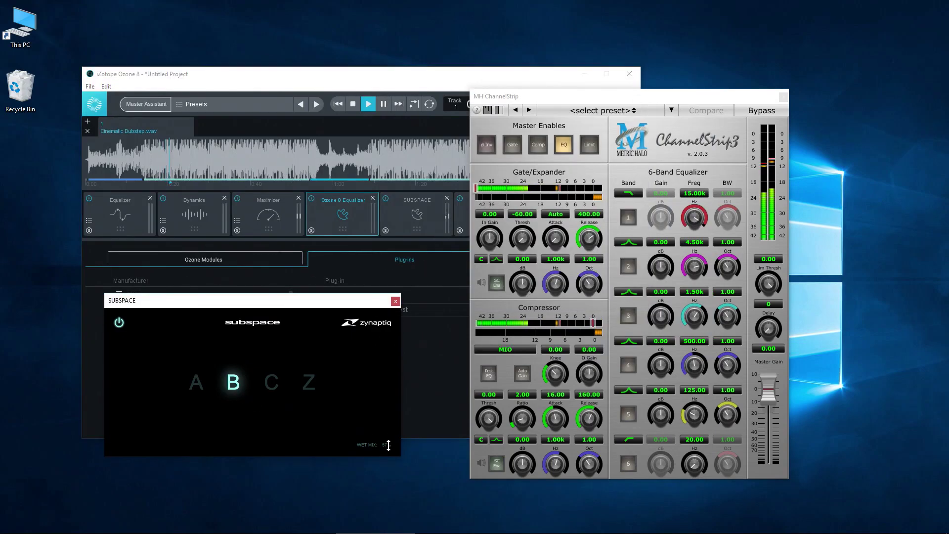
pyautogui.click(395, 301)
pyautogui.moveTo(621, 97); pyautogui.dragTo(547, 82)
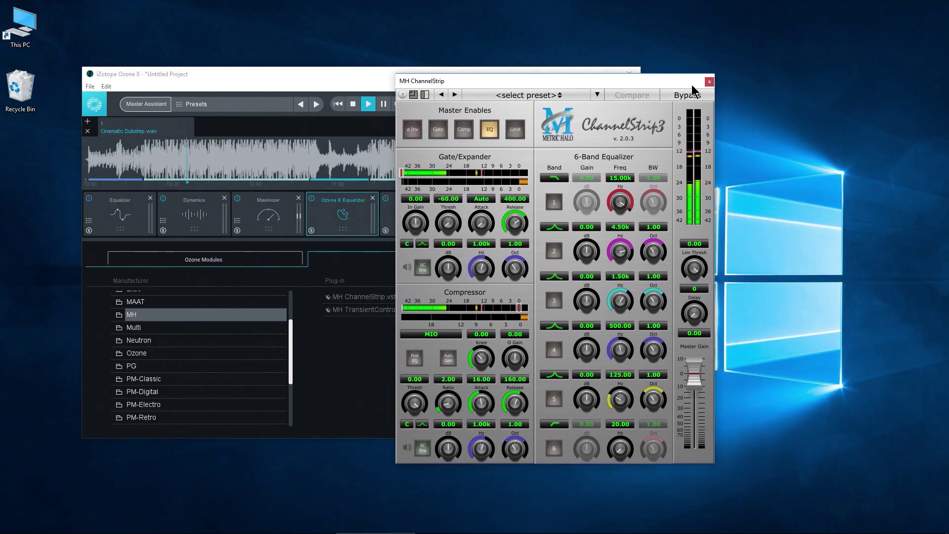
# Close the MH ChannelStrip window and view the Dynamics and Equalizer module settings.
pyautogui.click(709, 82)
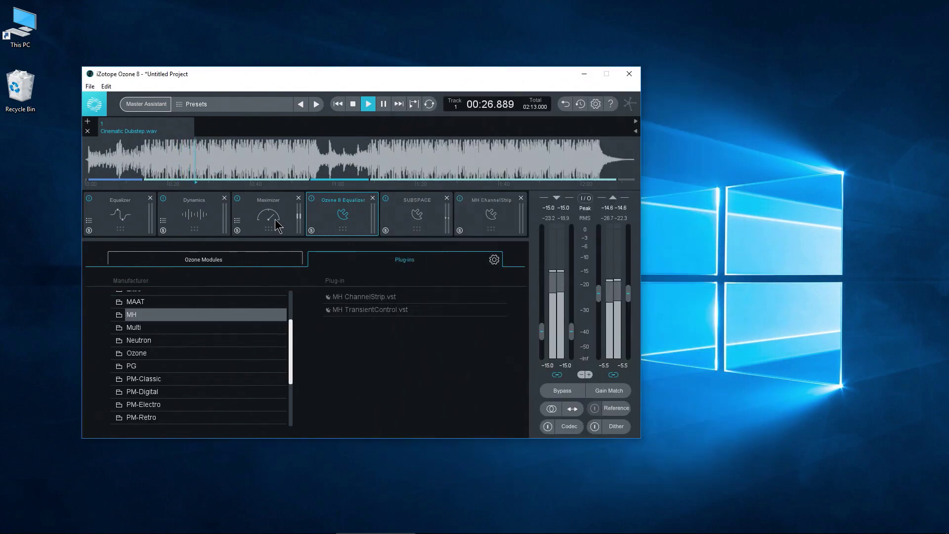
pyautogui.click(195, 218)
pyautogui.click(121, 218)
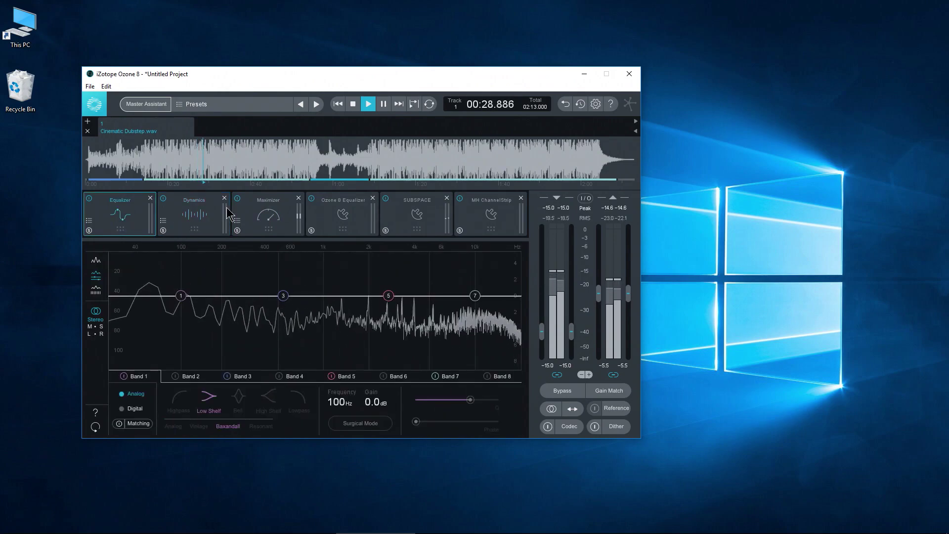
# Open and close the SUBSPACE window, then remove MH ChannelStrip from the chain.
pyautogui.click(418, 218)
pyautogui.click(491, 217)
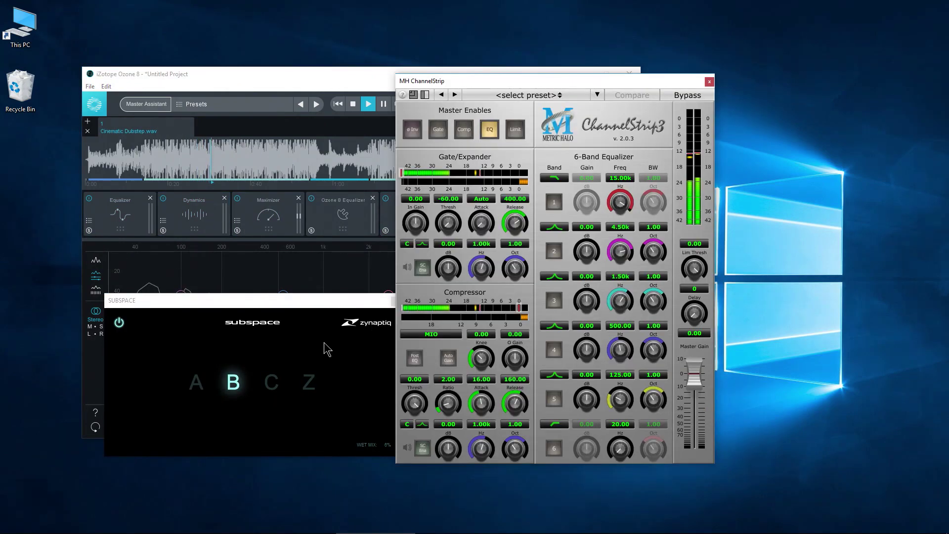
pyautogui.moveTo(344, 309); pyautogui.dragTo(717, 286)
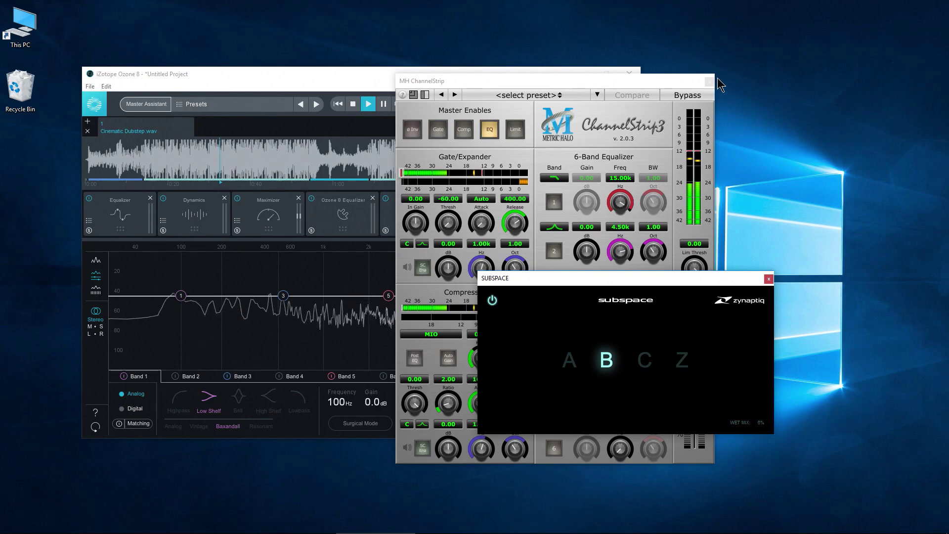
pyautogui.click(768, 278)
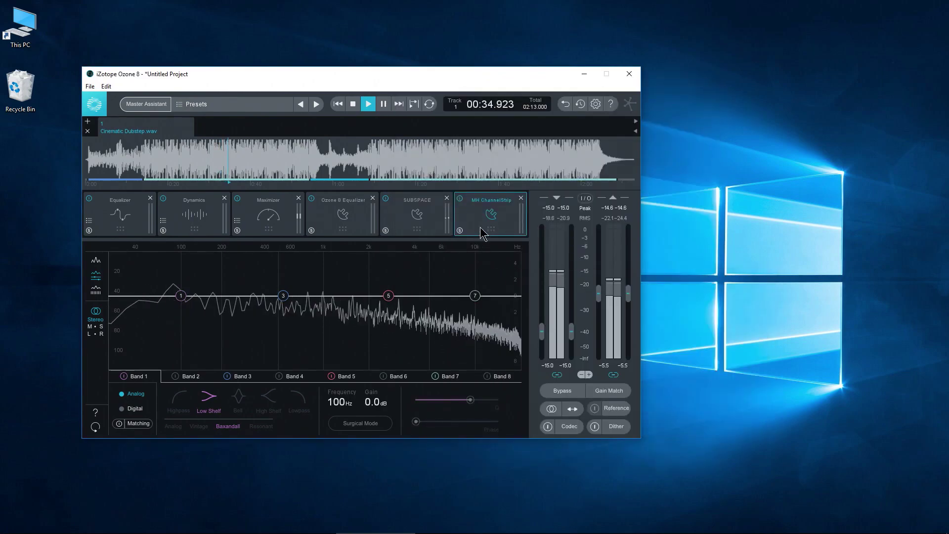
pyautogui.click(521, 198)
pyautogui.click(490, 214)
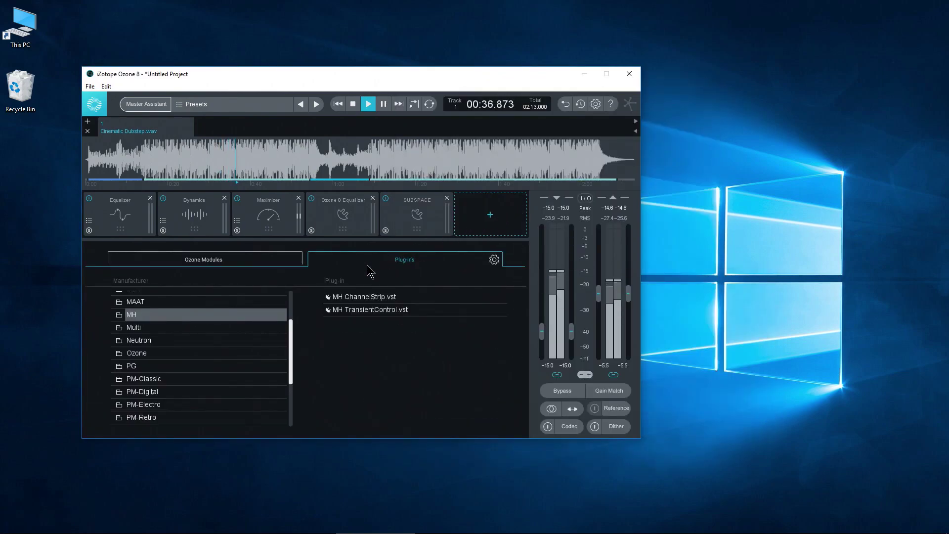
# Add EZmix.vst from the Unknown manufacturer folder to the sixth slot, then close its window.
pyautogui.scroll(-5, 186, 339)
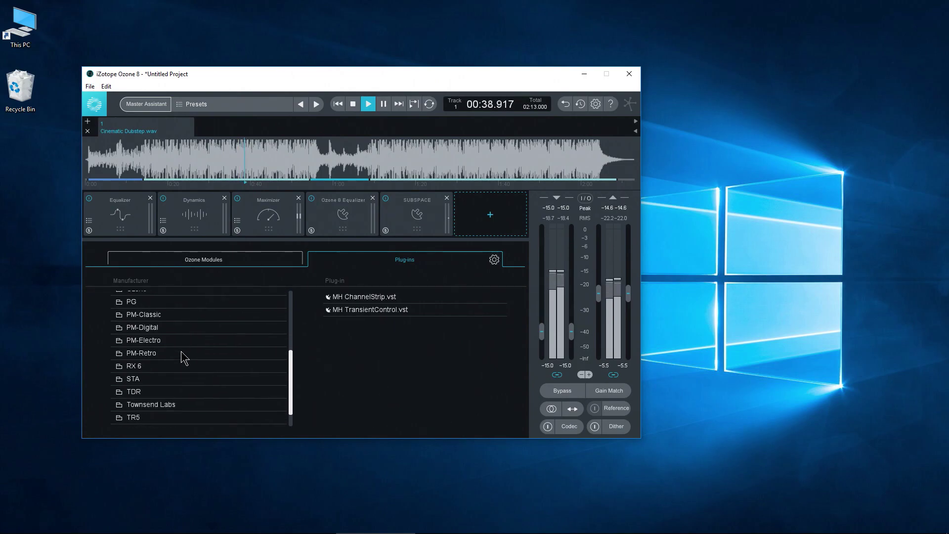
pyautogui.click(132, 495)
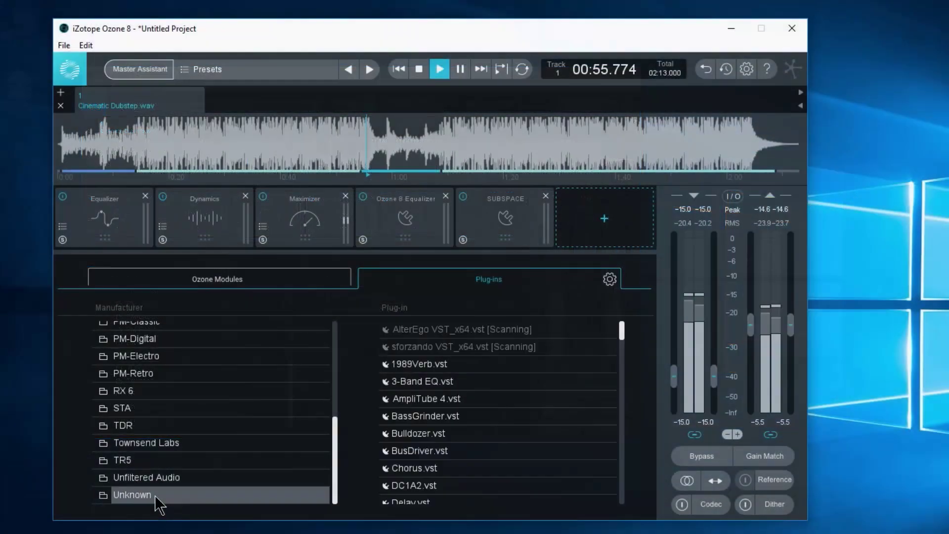
pyautogui.scroll(-5, 453, 435)
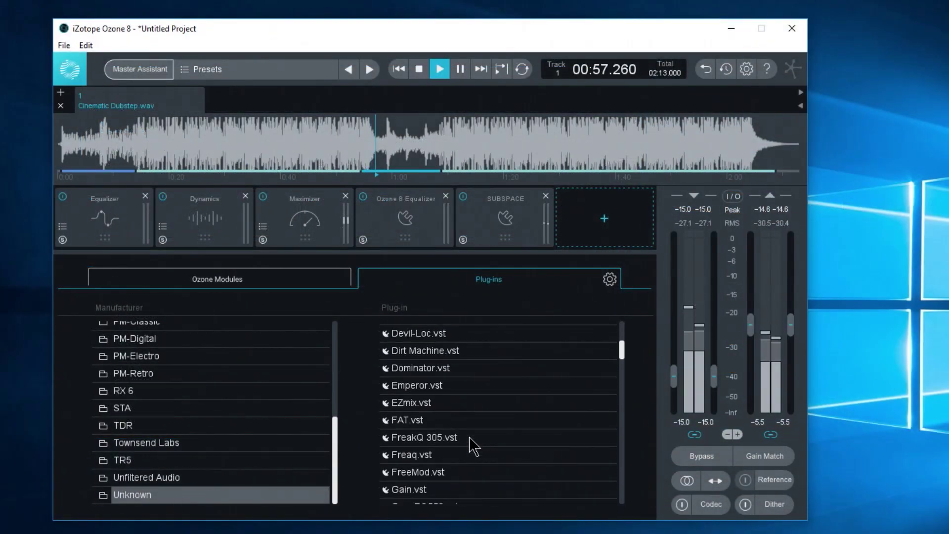
pyautogui.scroll(-5, 472, 445)
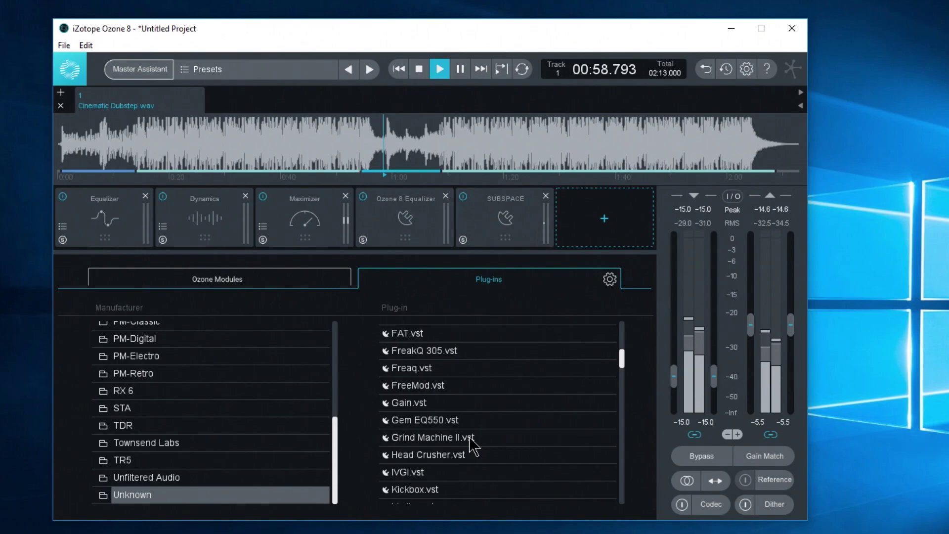
pyautogui.scroll(2, 450, 420)
pyautogui.click(426, 359)
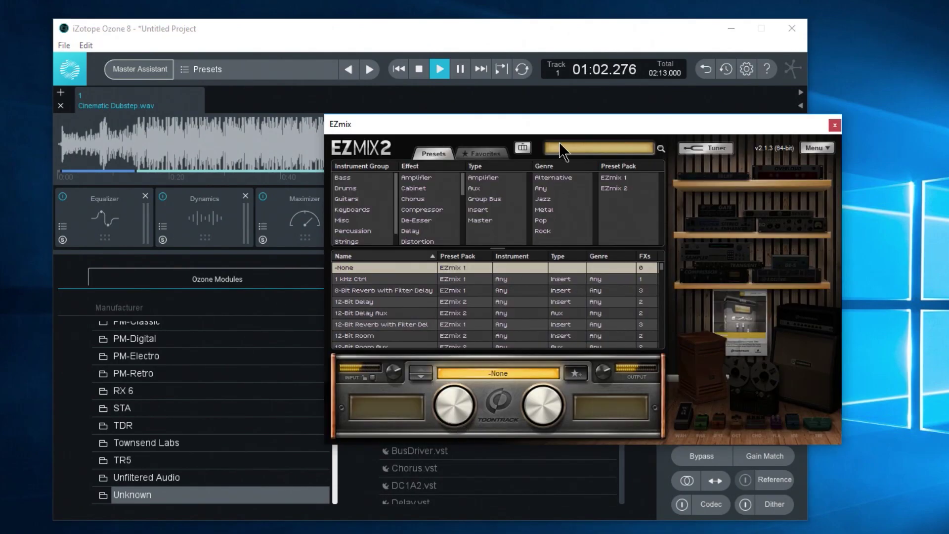
pyautogui.moveTo(566, 131); pyautogui.dragTo(741, 194)
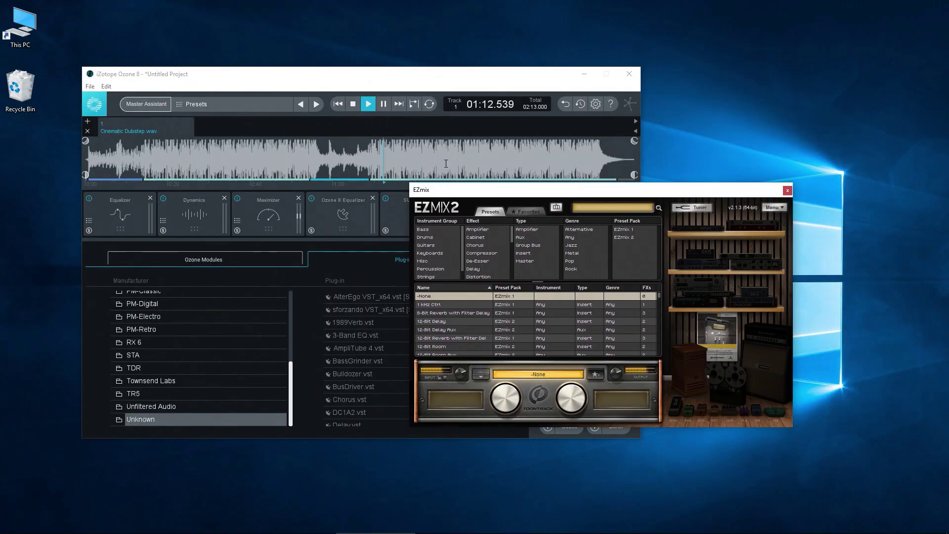
pyautogui.moveTo(588, 192); pyautogui.dragTo(307, 216)
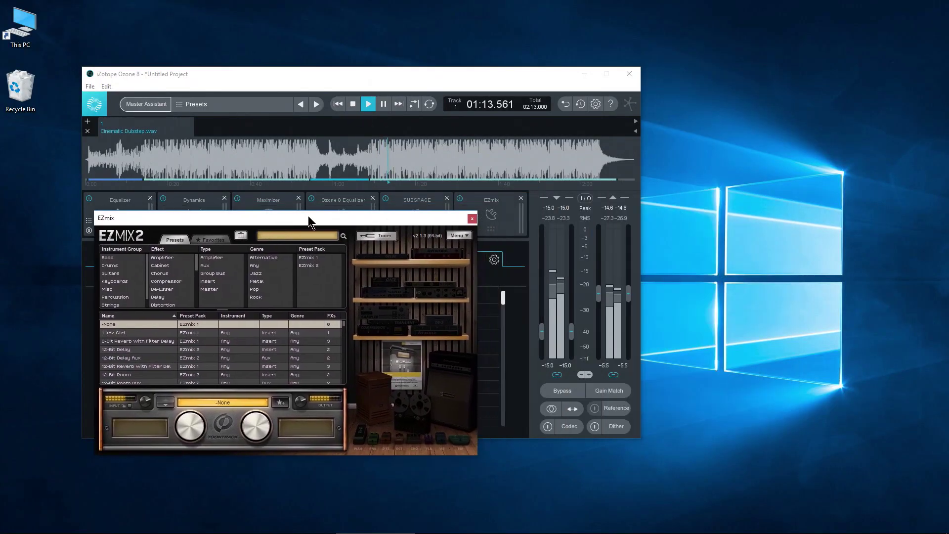
pyautogui.click(472, 218)
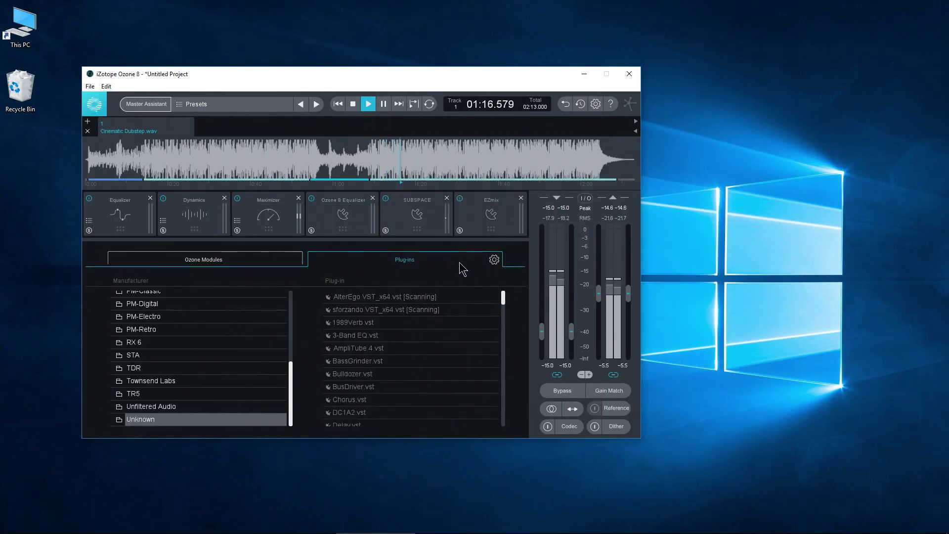
pyautogui.click(494, 261)
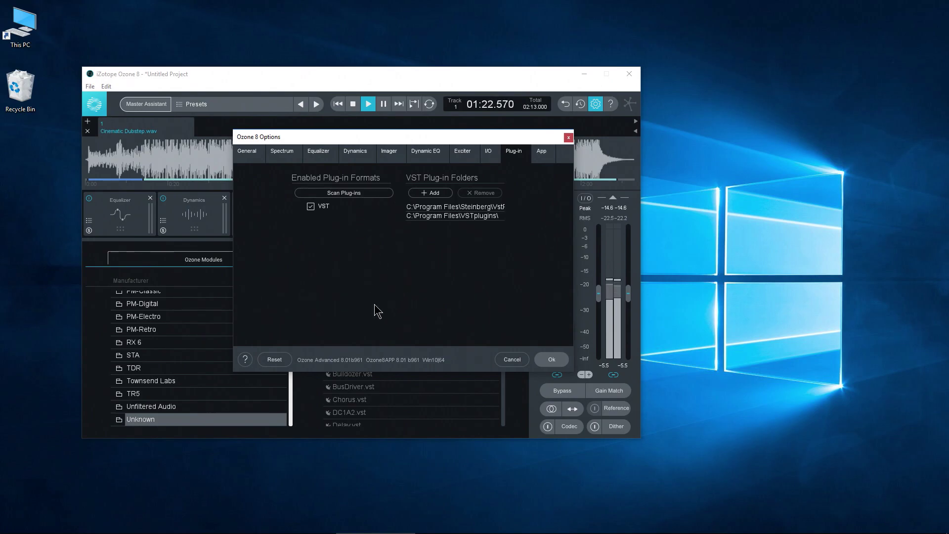
pyautogui.click(552, 360)
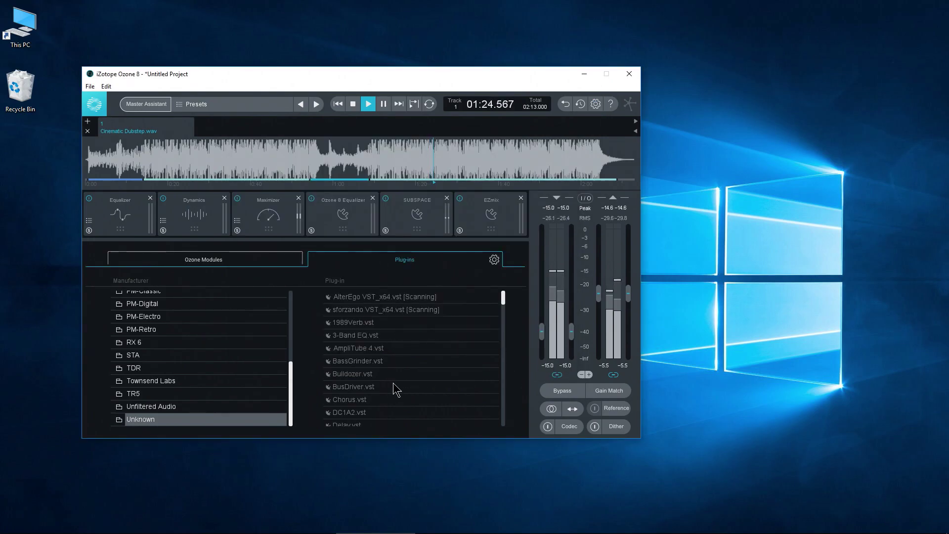
pyautogui.click(212, 260)
pyautogui.click(358, 261)
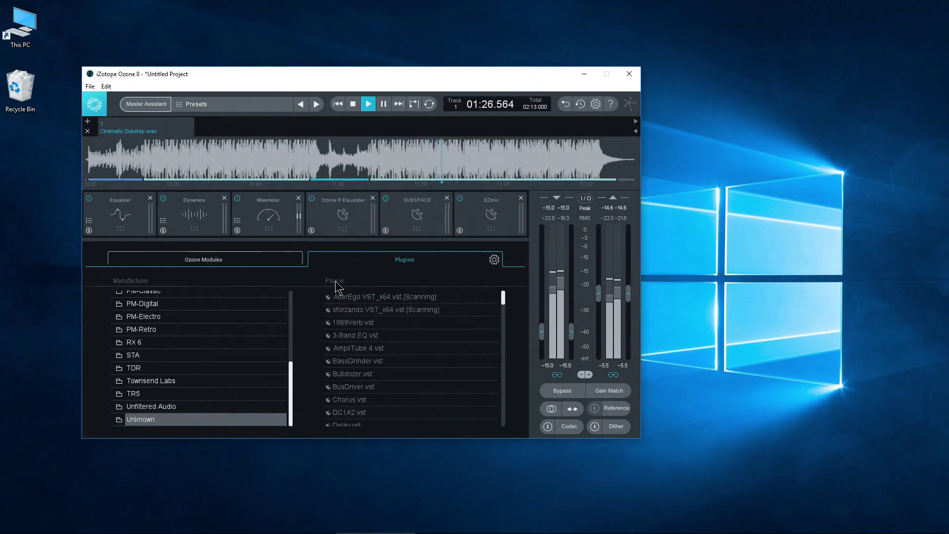